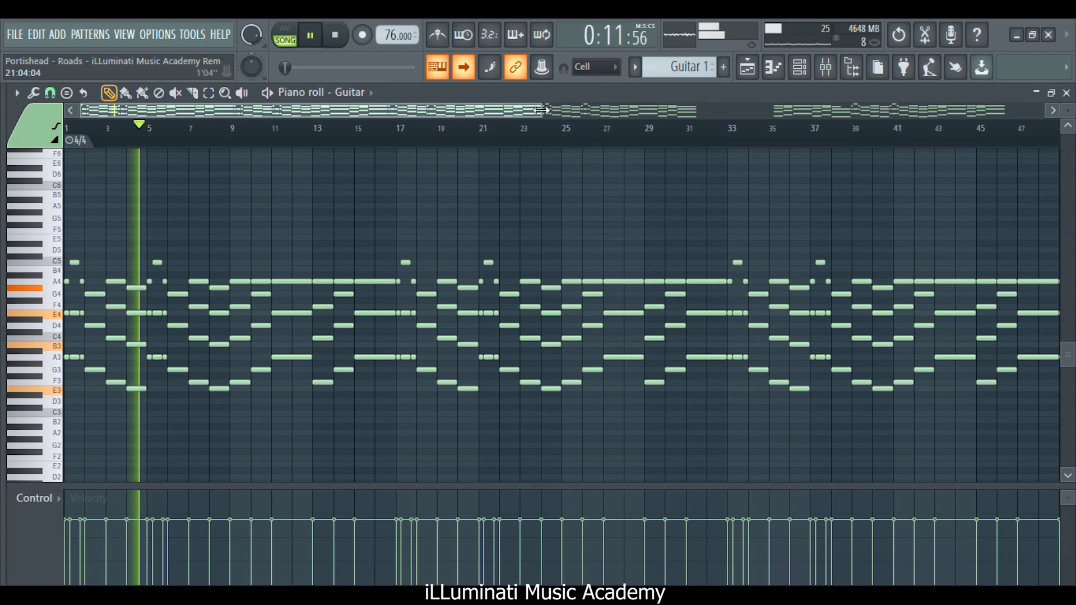
Step: Zoom the Guitar 1 piano roll in to about bars 1–12 to examine its chords, then return to the playlist
left_click_drag(543, 106, 193, 96)
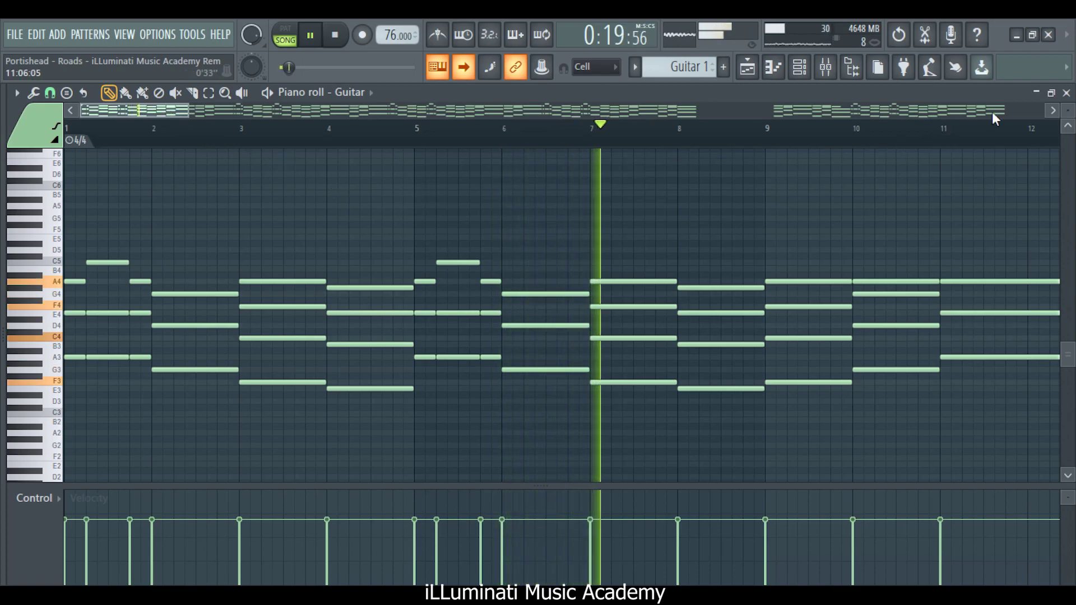
left_click(1067, 93)
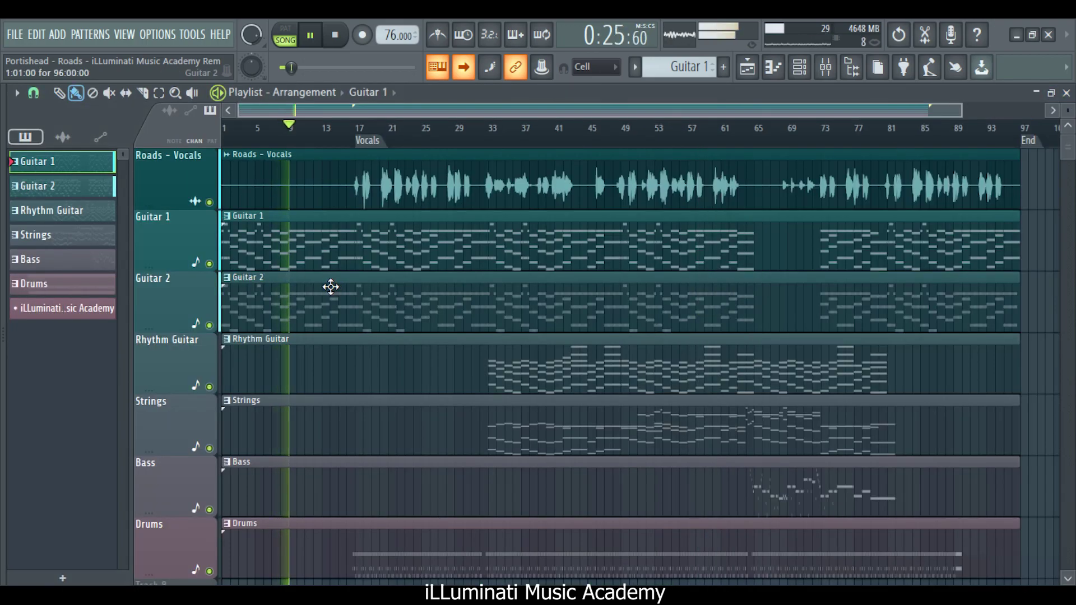
Step: Open the Guitar 2 clip in the piano roll, examine its repeated chord notes with auto-scrolling on, and return to the playlist
left_click(323, 286)
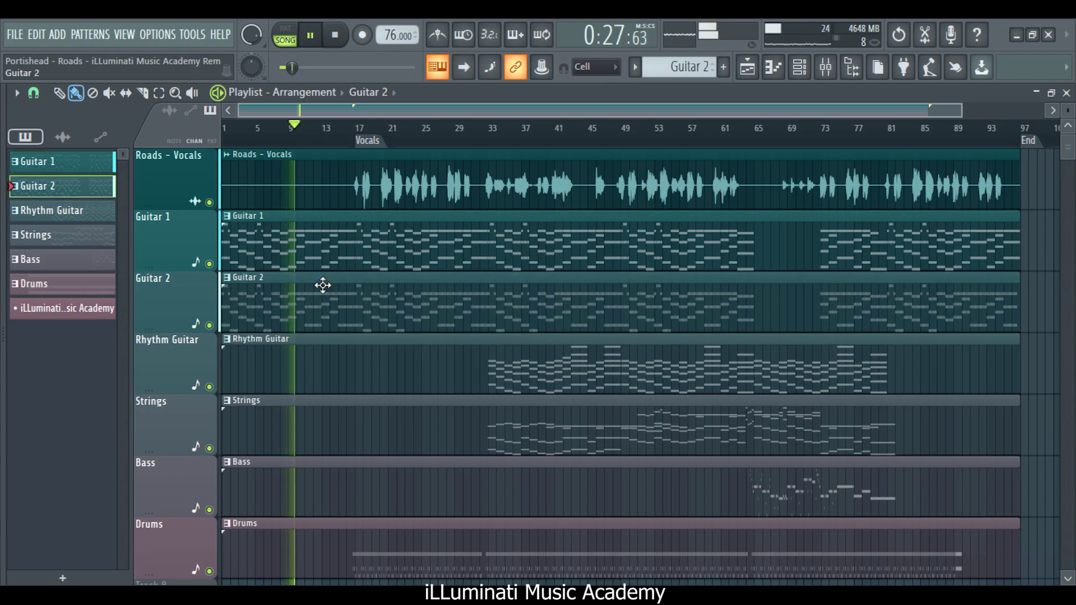
double_click(326, 289)
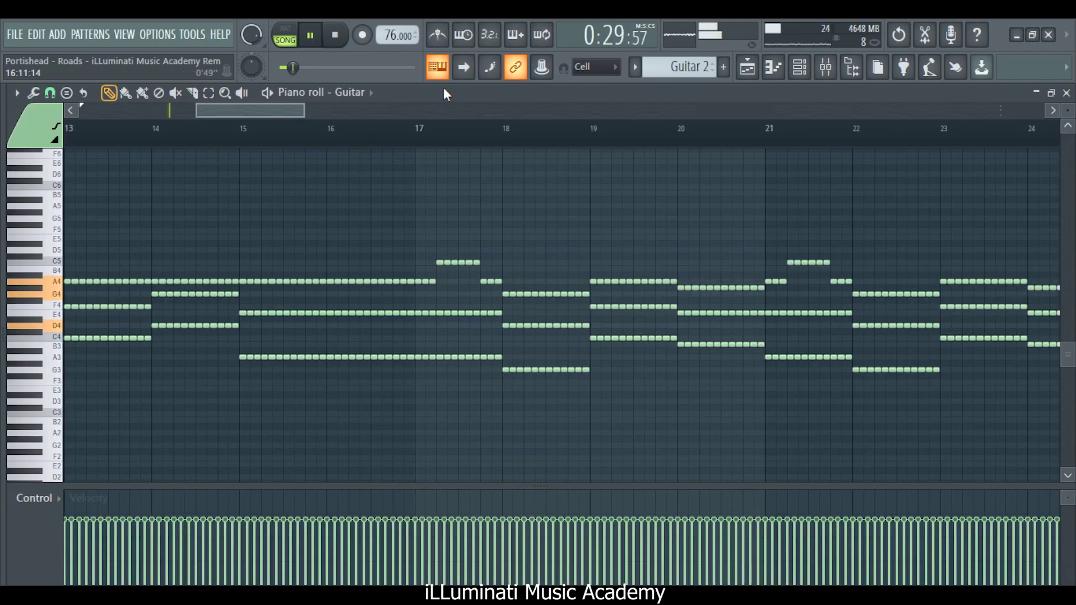
left_click(464, 67)
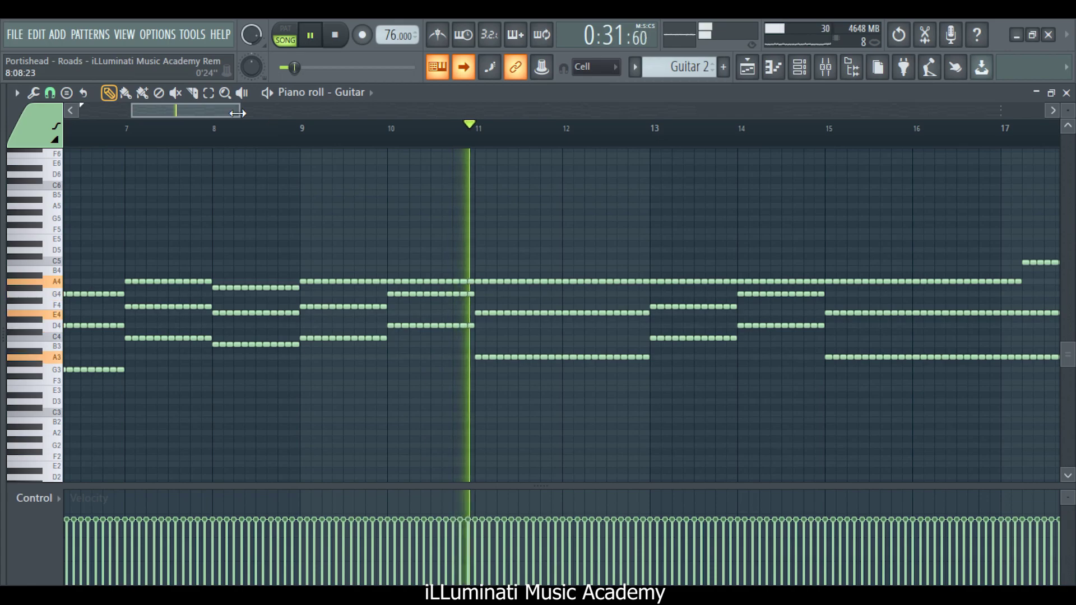
left_click_drag(240, 113, 435, 107)
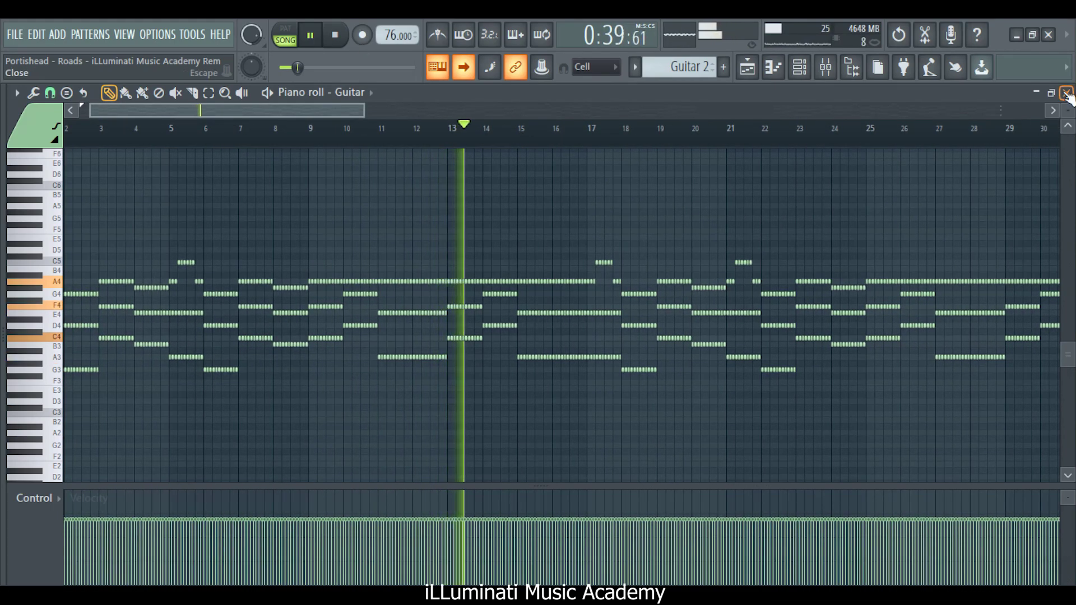
key("F5")
left_click(114, 310)
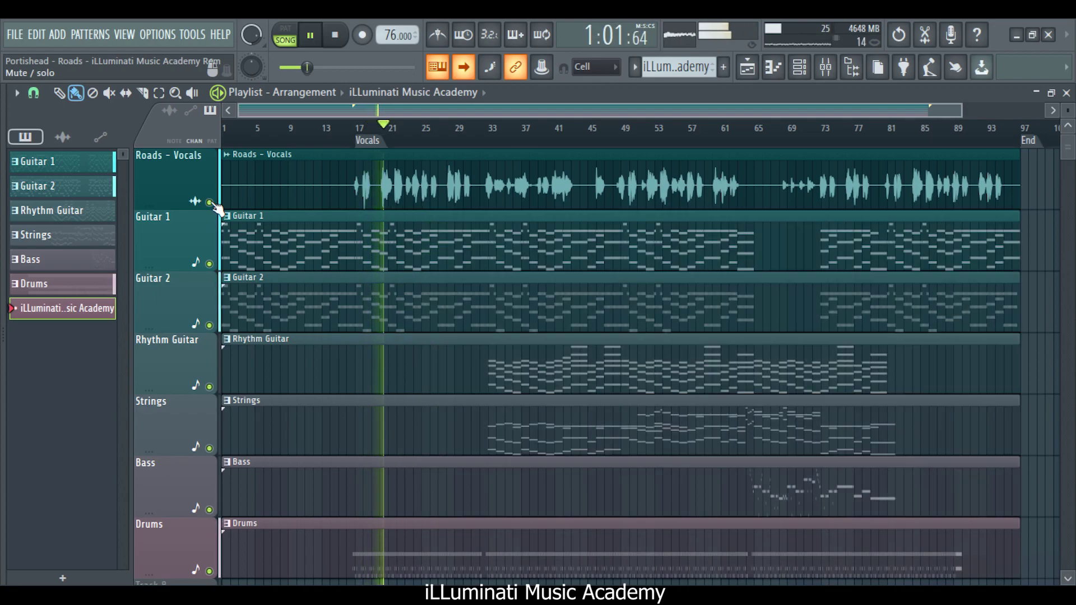
Step: Audition the Roads - Vocals track soloed, audition the mix with the vocals muted, and restore all tracks
right_click(210, 202)
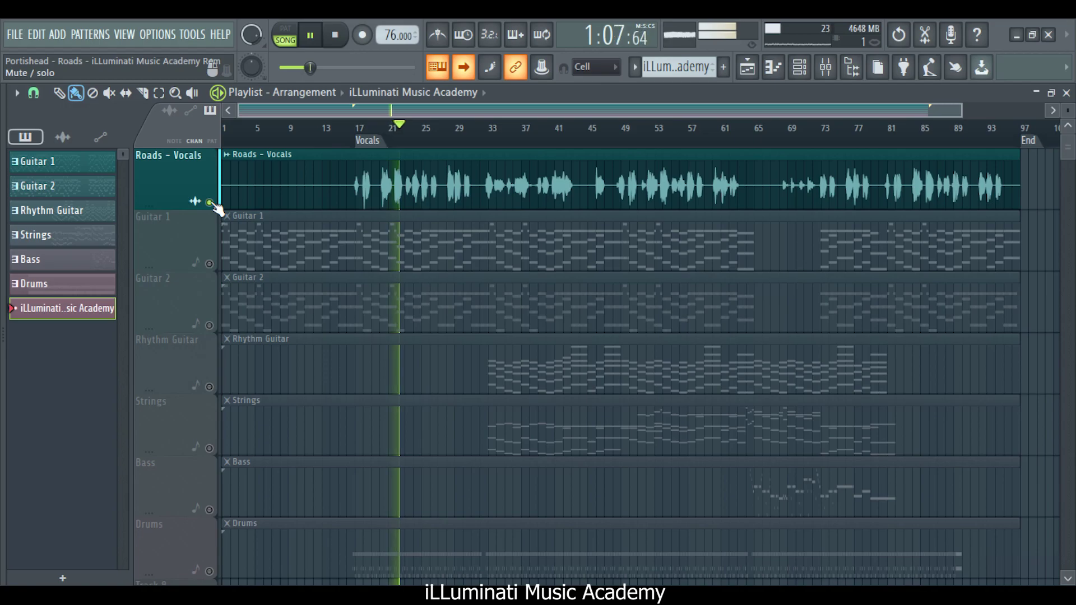
right_click(211, 203)
left_click(210, 203)
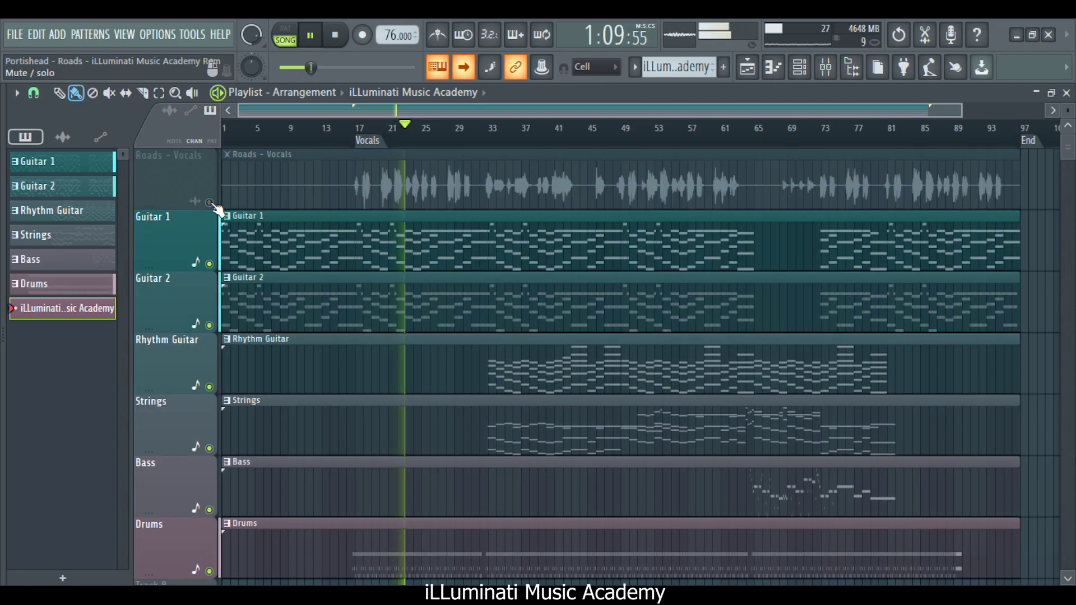
left_click(211, 203)
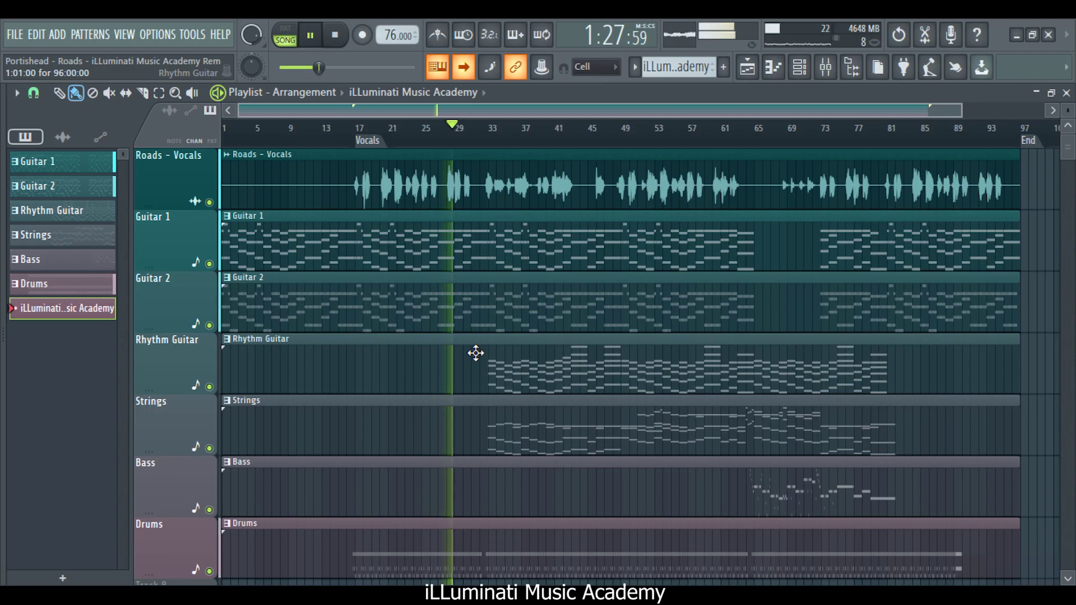
Step: Open the Rhythm Guitar clip in the piano roll to examine its chords from bar 33 onward, then close it
left_click(476, 353)
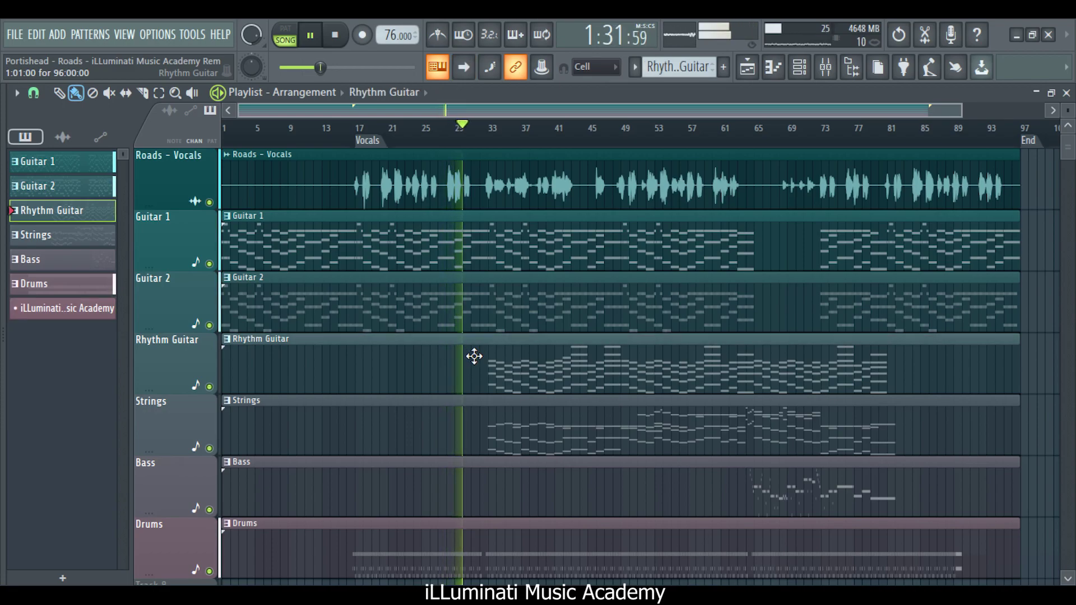
double_click(475, 357)
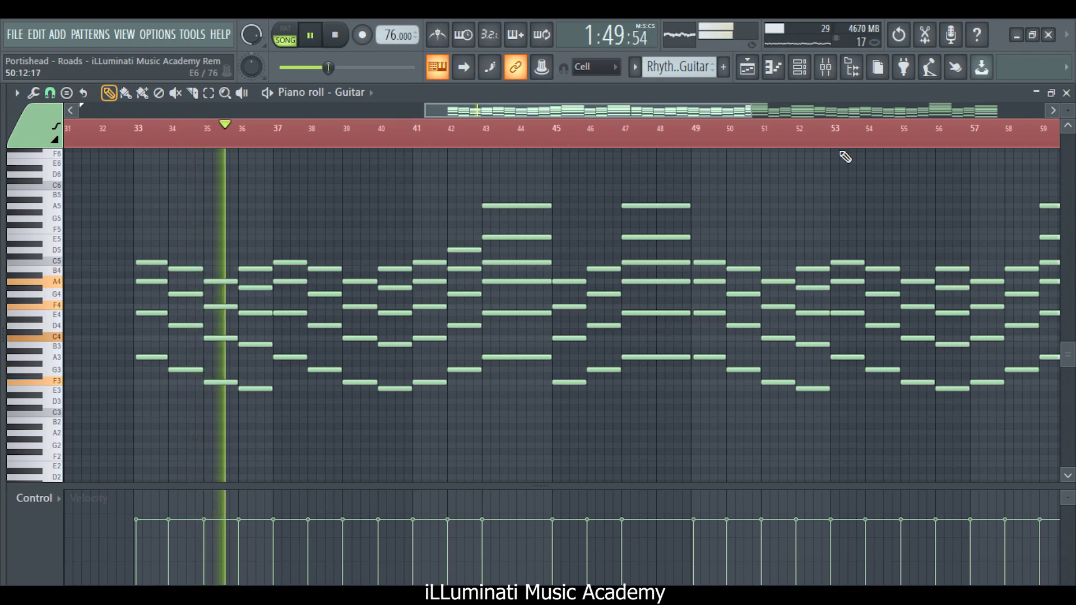
left_click(1066, 93)
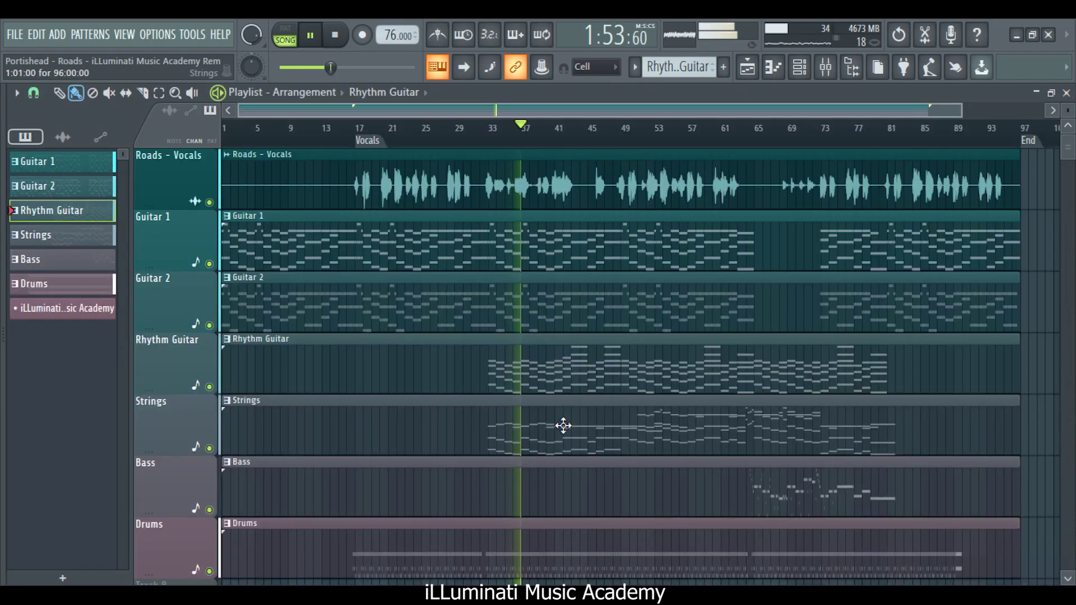
Step: Open the Strings clip in the piano roll and widen the view to examine its notes from bar 33 onward, then close it
left_click(562, 416)
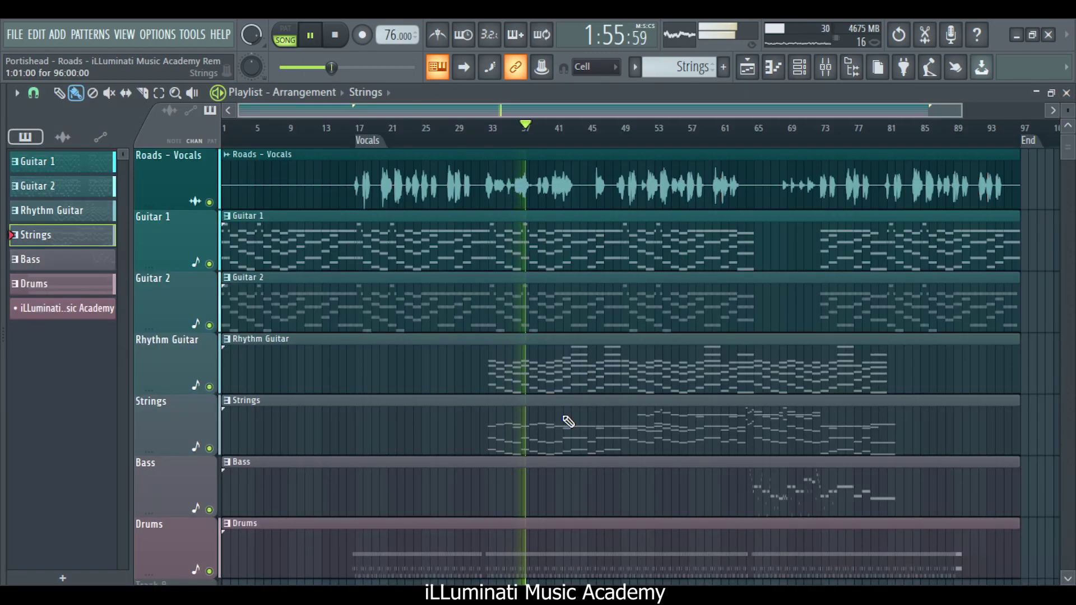
double_click(567, 421)
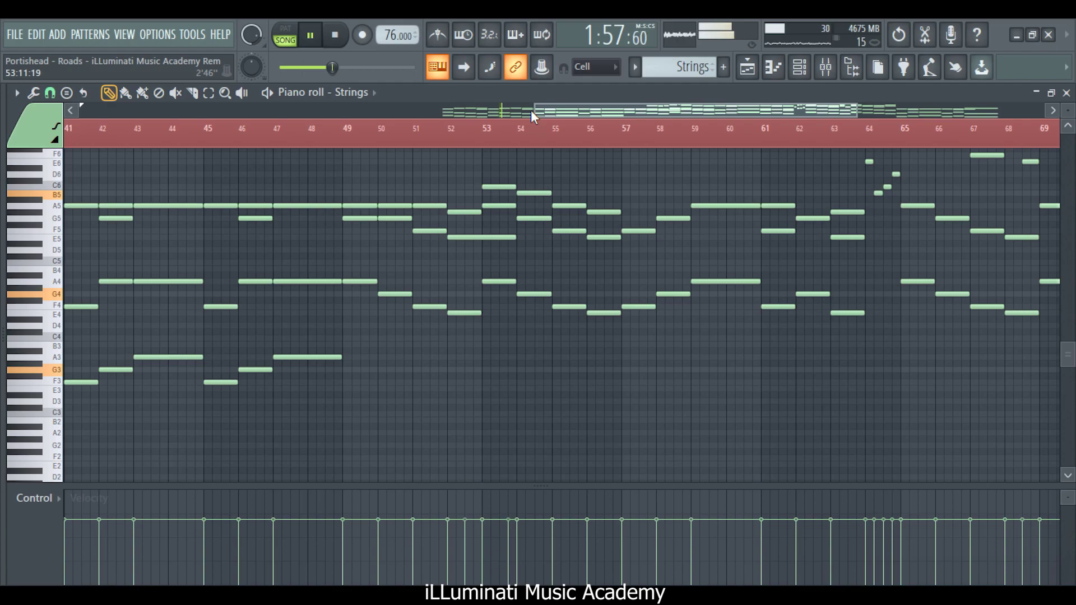
left_click_drag(537, 111, 357, 111)
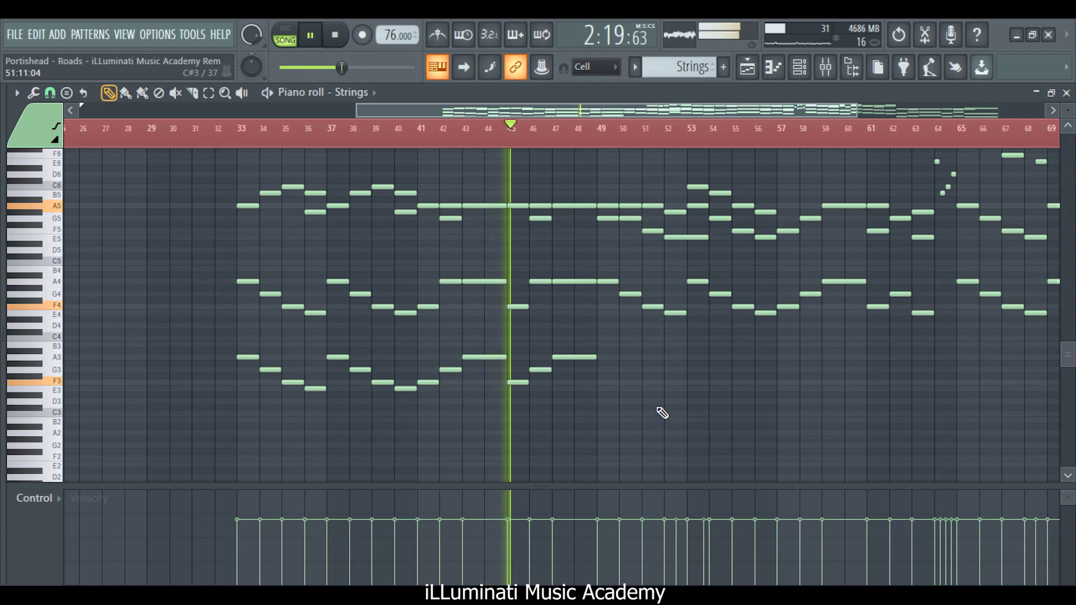
left_click(1067, 93)
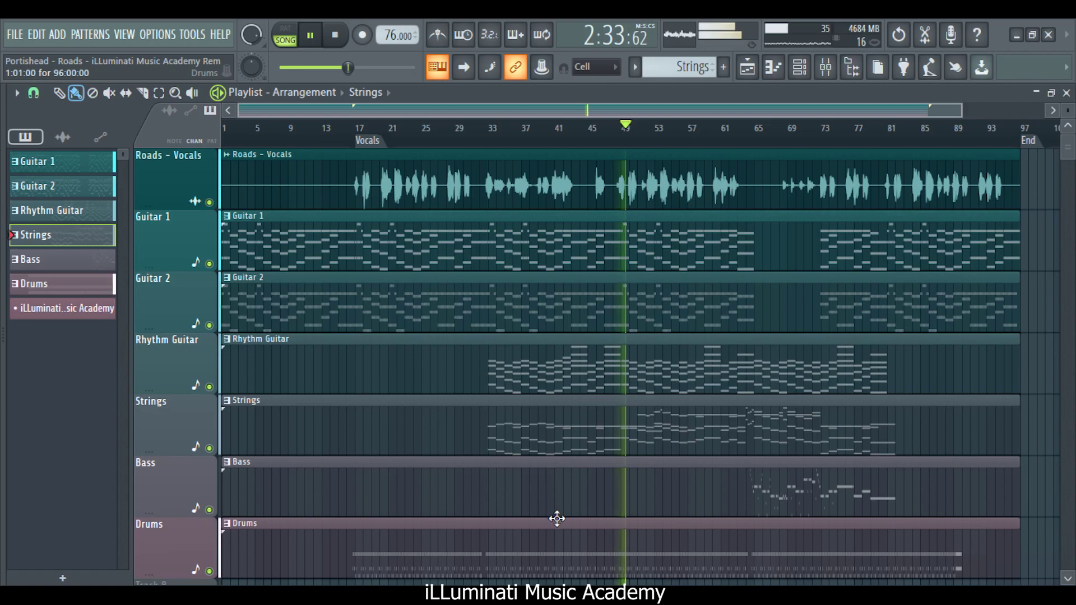
Step: Open the Drums clip in the piano roll, examine the beat closely around bars 52–55 with auto-scrolling on, and return to the playlist
left_click(648, 539)
double_click(649, 544)
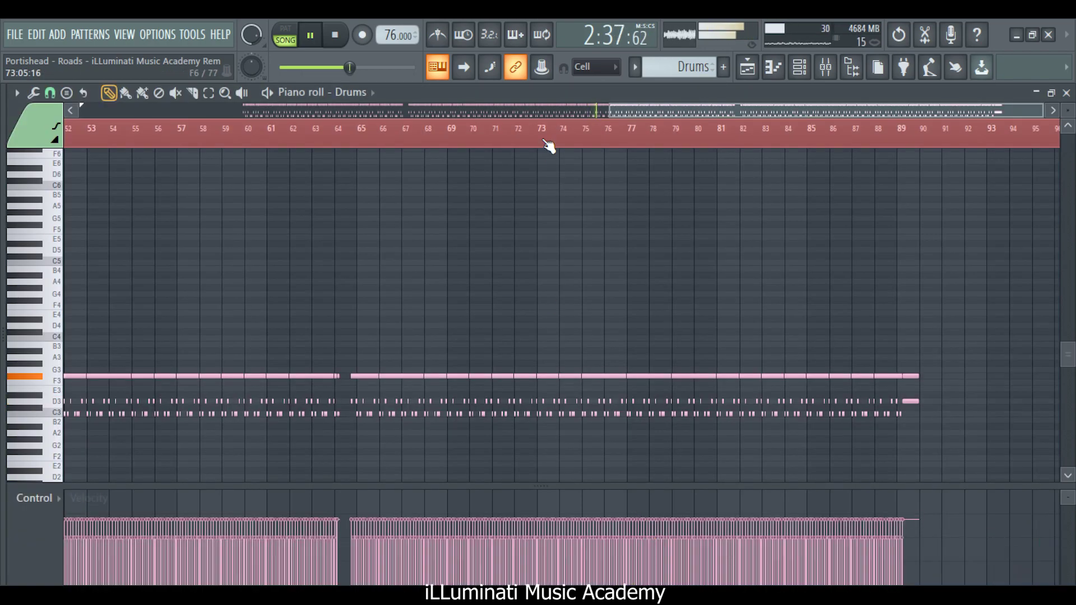
left_click(474, 68)
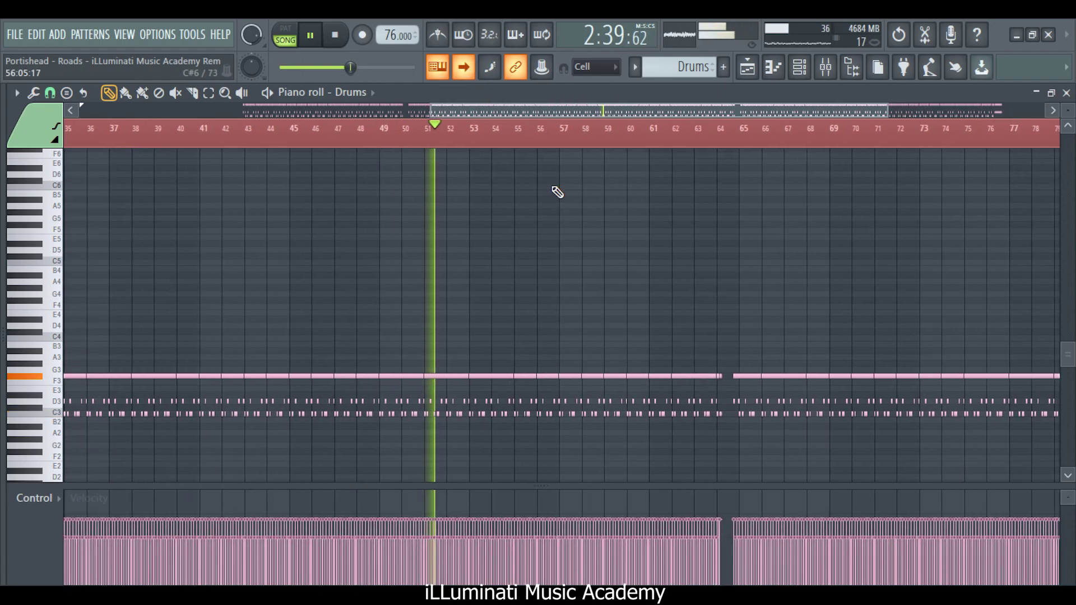
scroll(1068, 355, "up", 3)
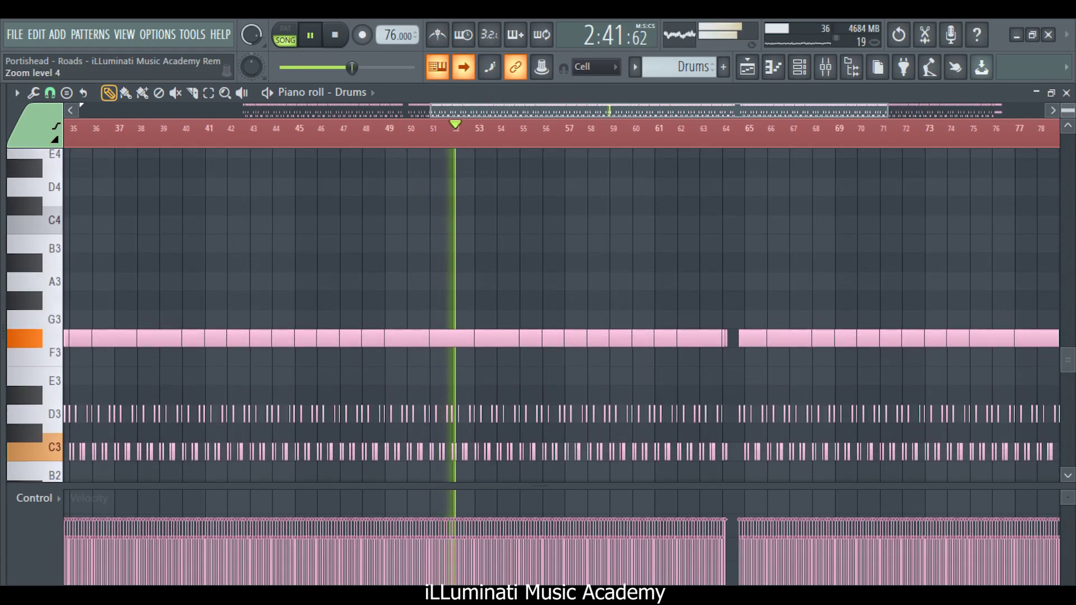
left_click_drag(893, 111, 473, 133)
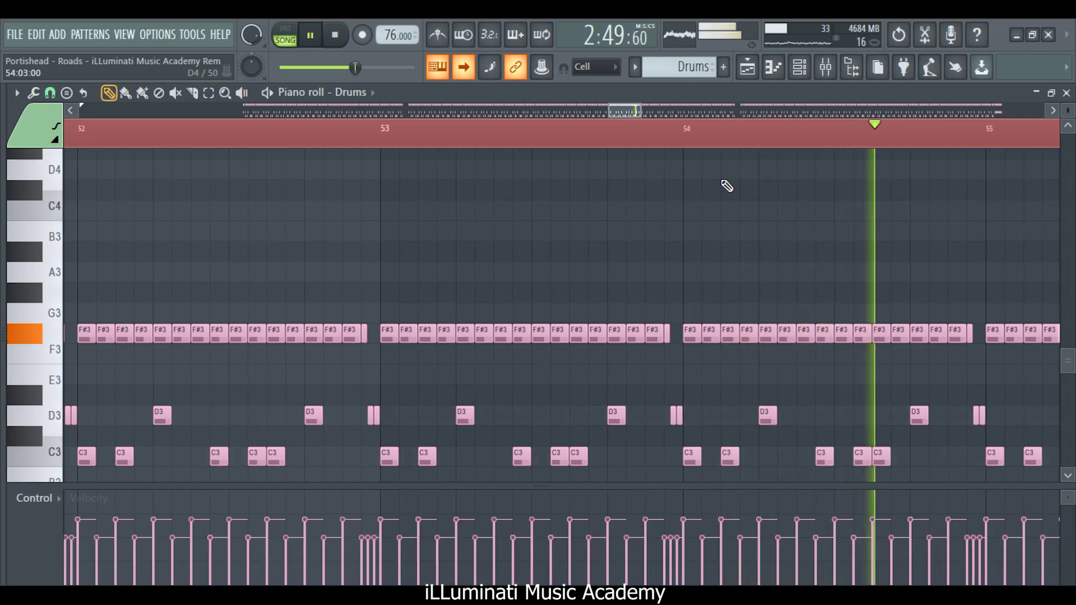
left_click(1067, 93)
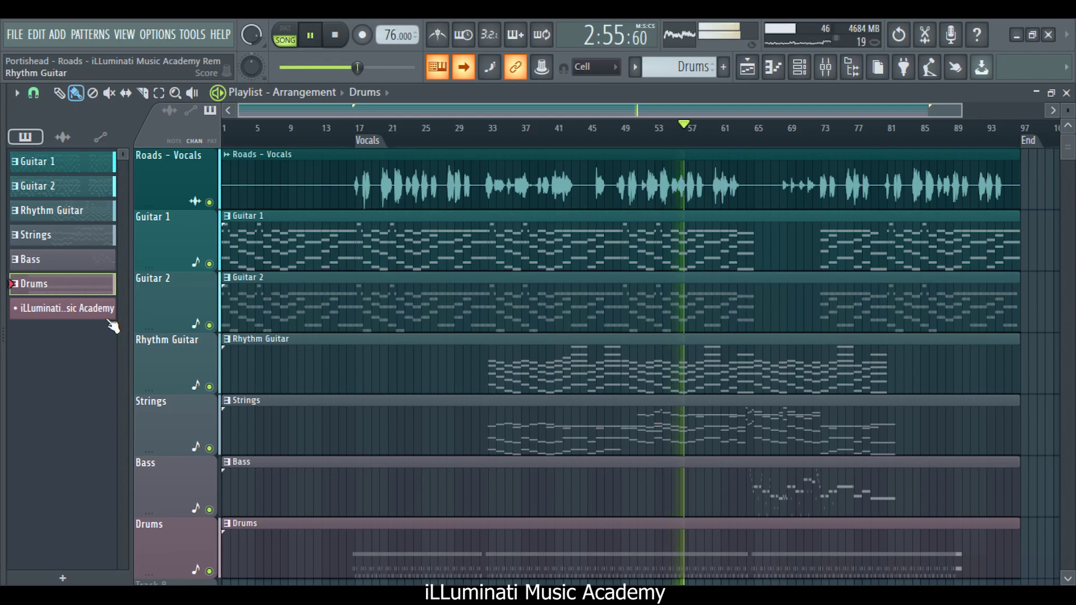
left_click(108, 317)
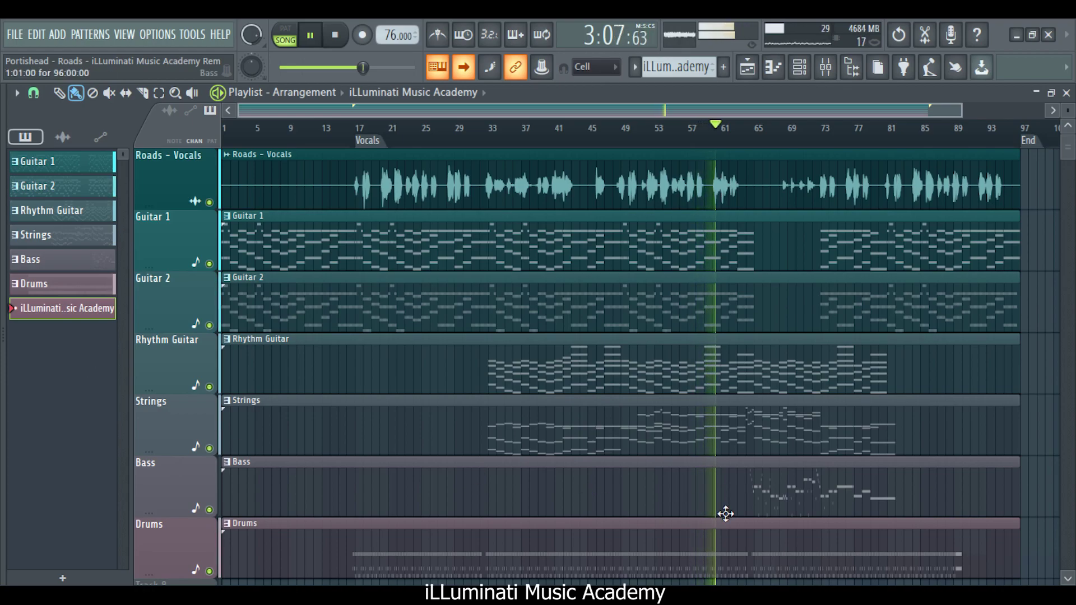
Step: Open the Bass clip in the piano roll, examine the bass line across about bars 64–78, and return to the playlist
left_click(741, 499)
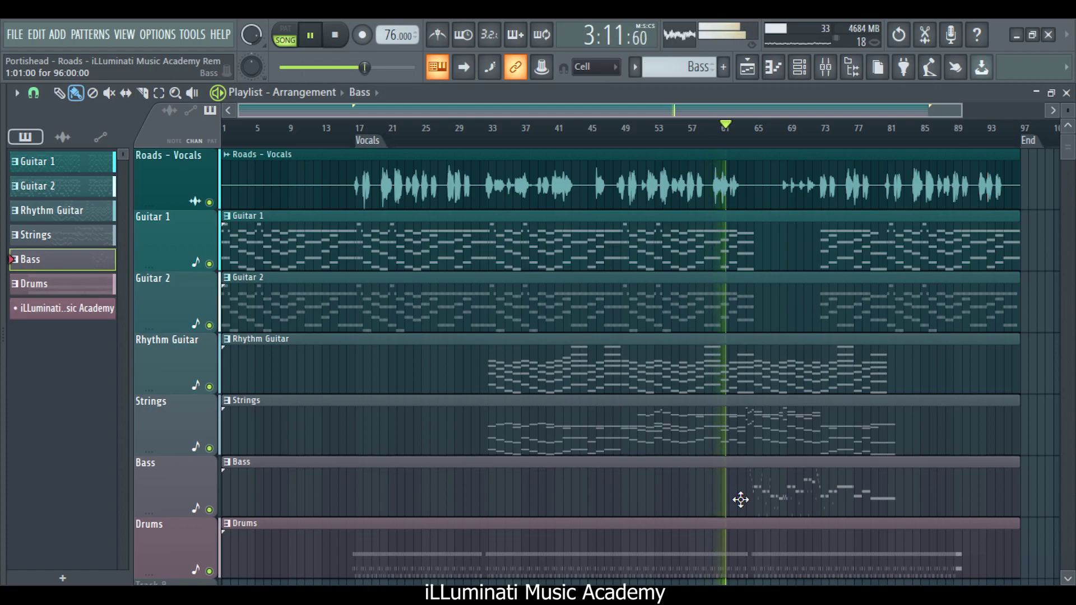
double_click(740, 499)
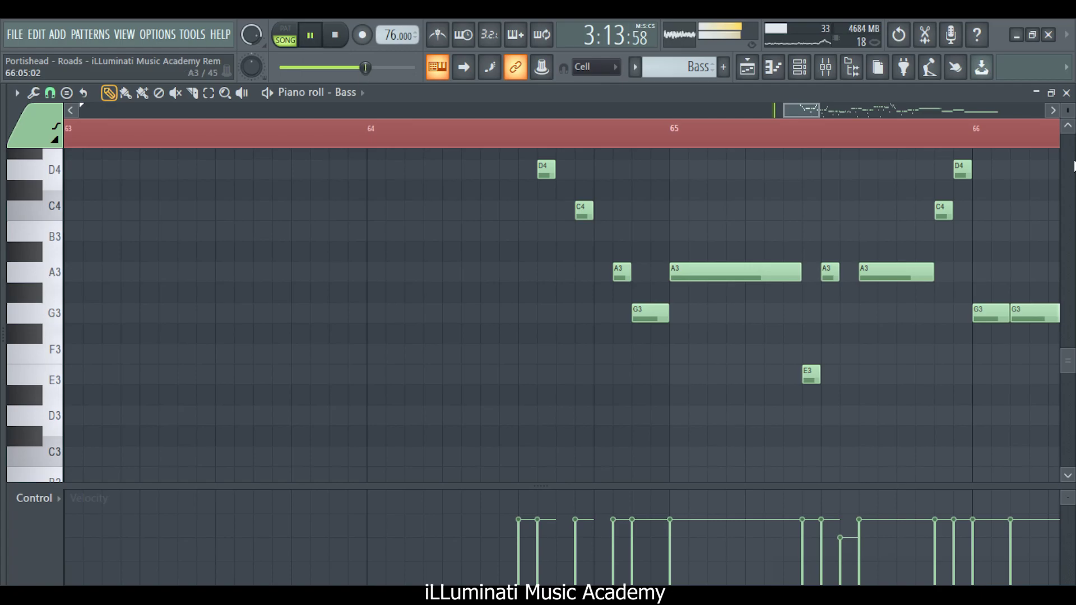
left_click_drag(1066, 112, 1067, 100)
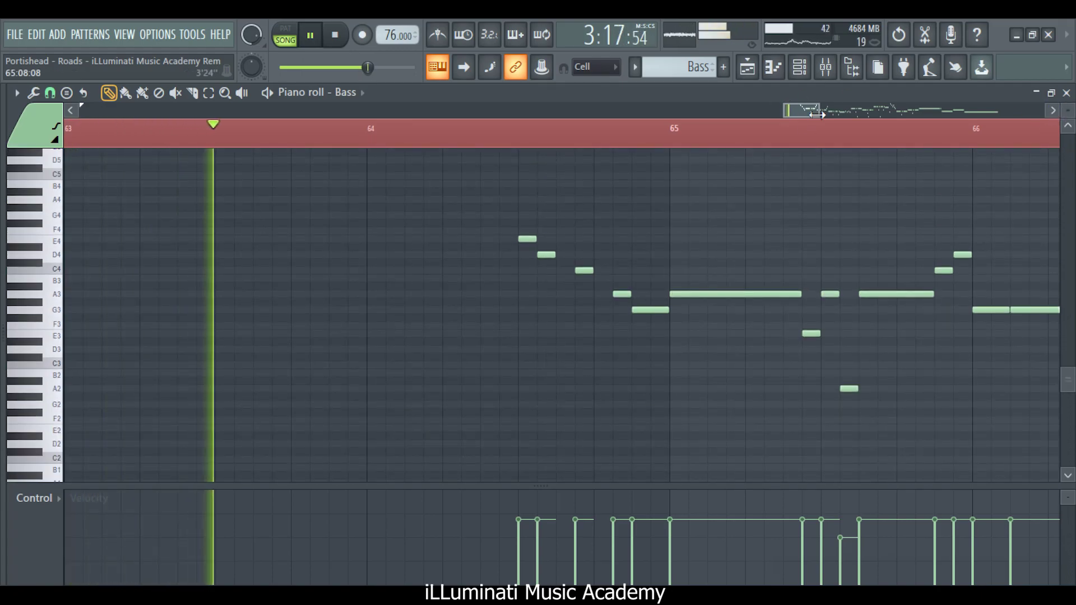
left_click_drag(819, 110, 865, 110)
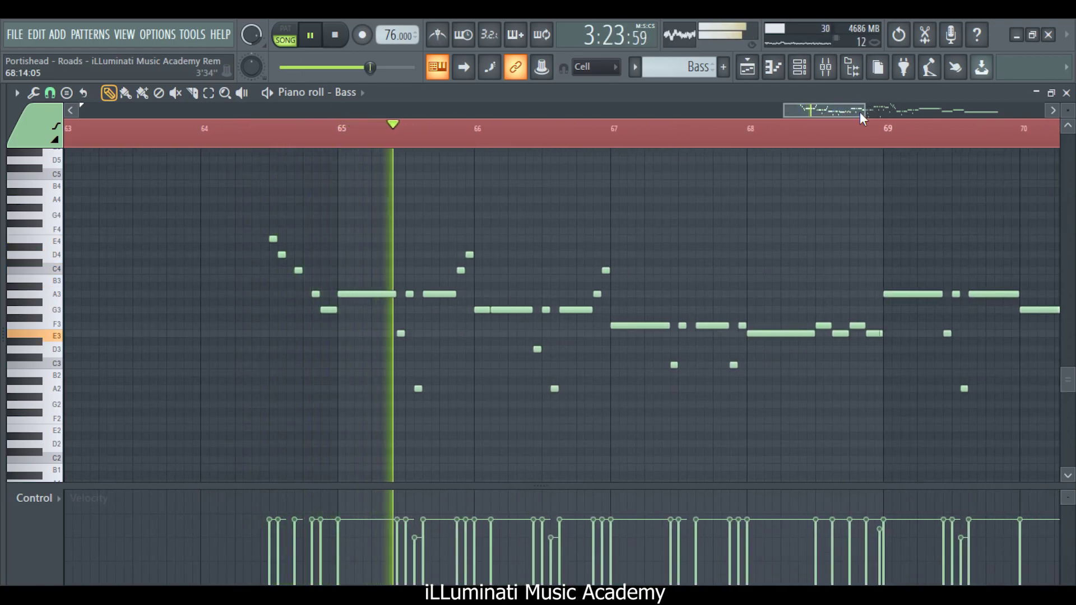
left_click_drag(864, 112, 892, 112)
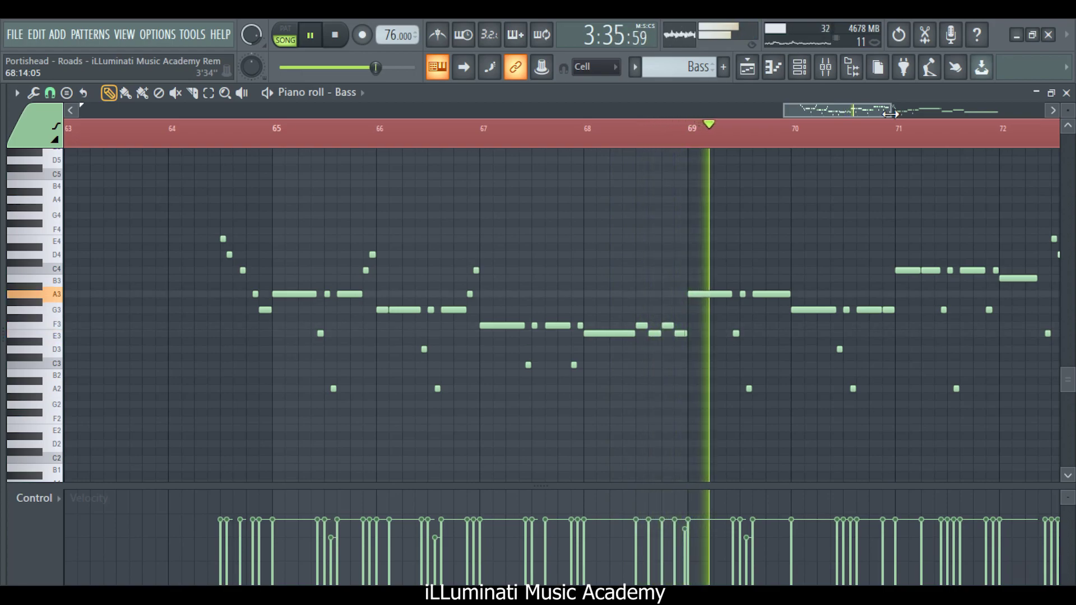
left_click_drag(873, 109, 956, 111)
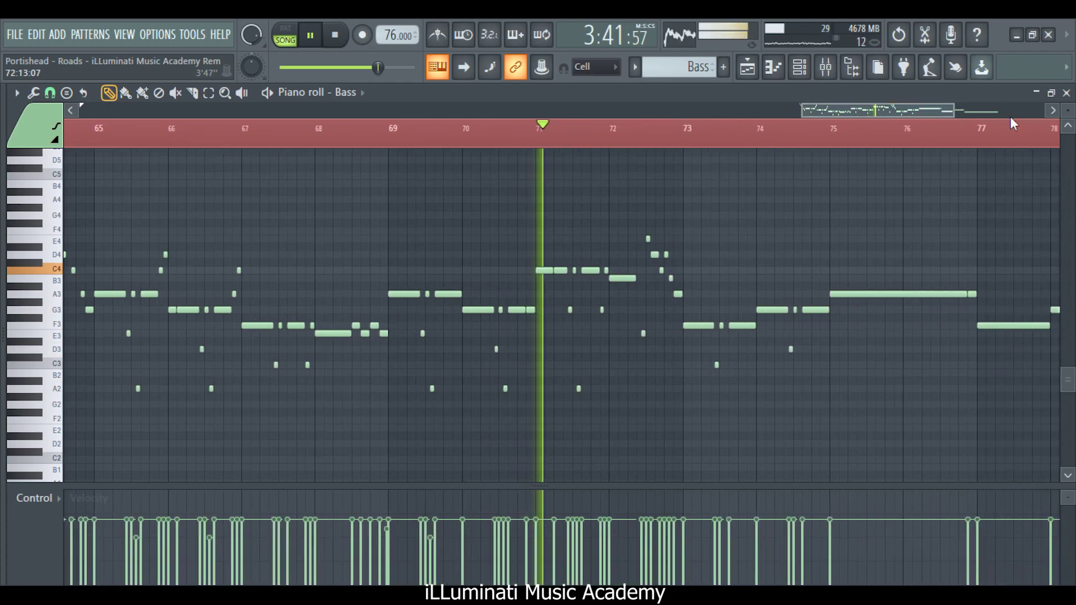
key("F5")
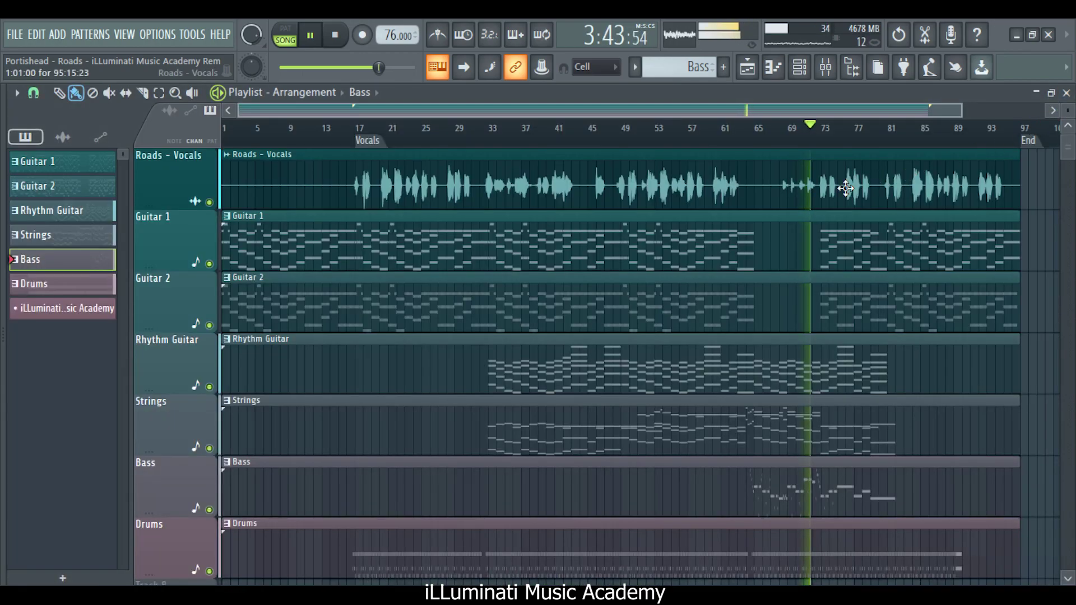
left_click(106, 311)
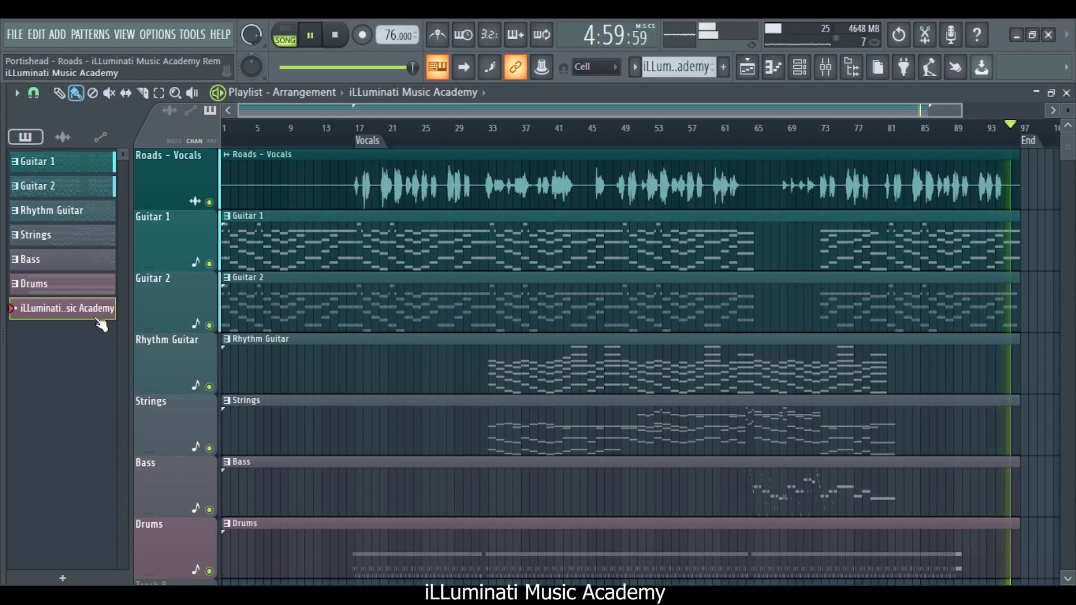
Step: Stop the song, solo the Roads - Vocals track, and play it from about bar 24 and again from bar 29
left_click(339, 37)
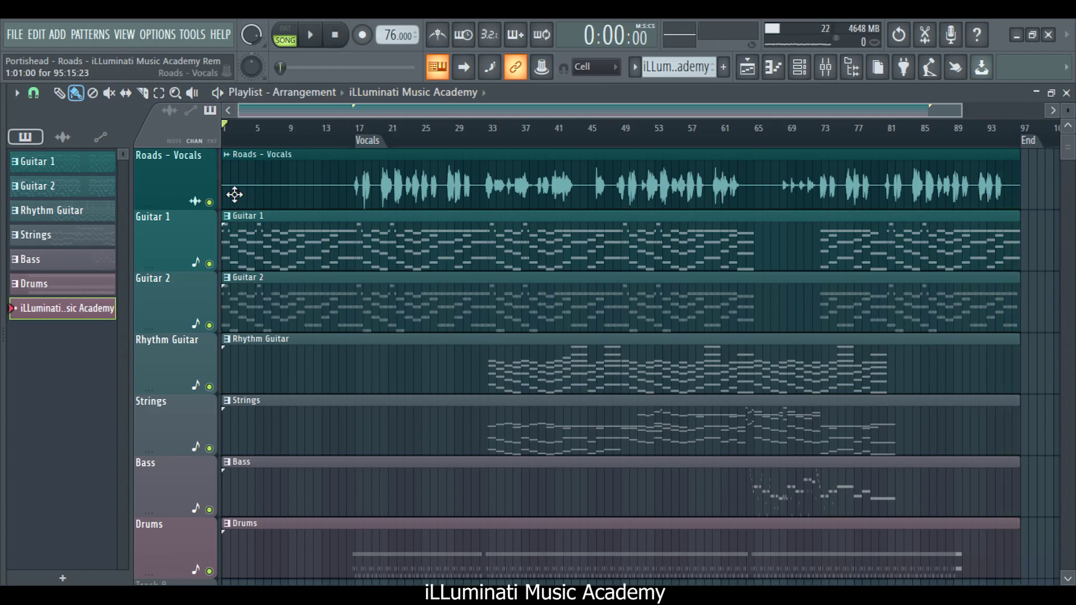
right_click(209, 202)
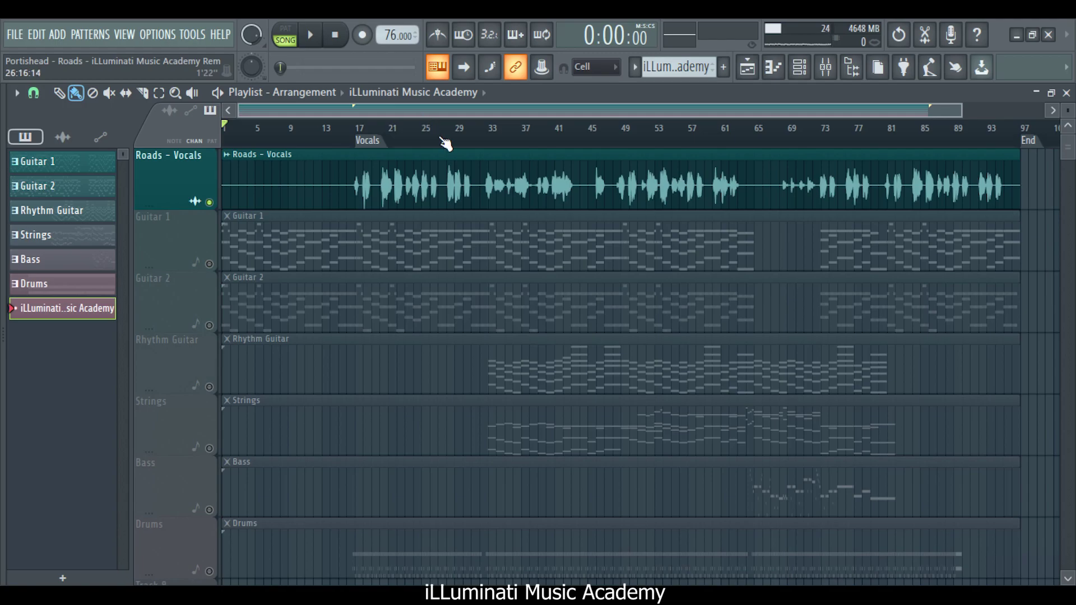
left_click(417, 137)
left_click(311, 37)
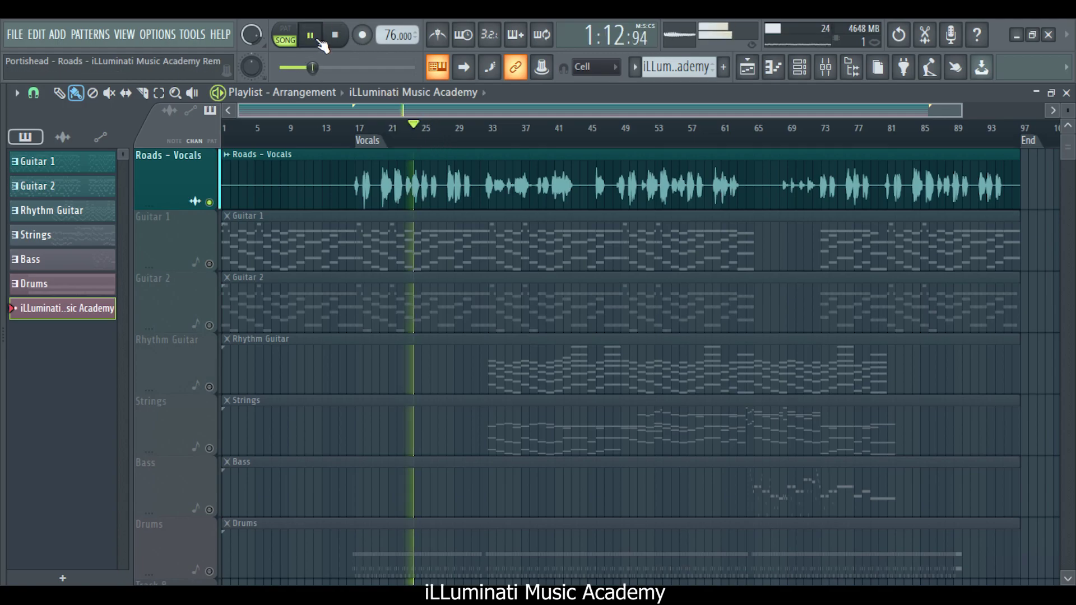
left_click(456, 132)
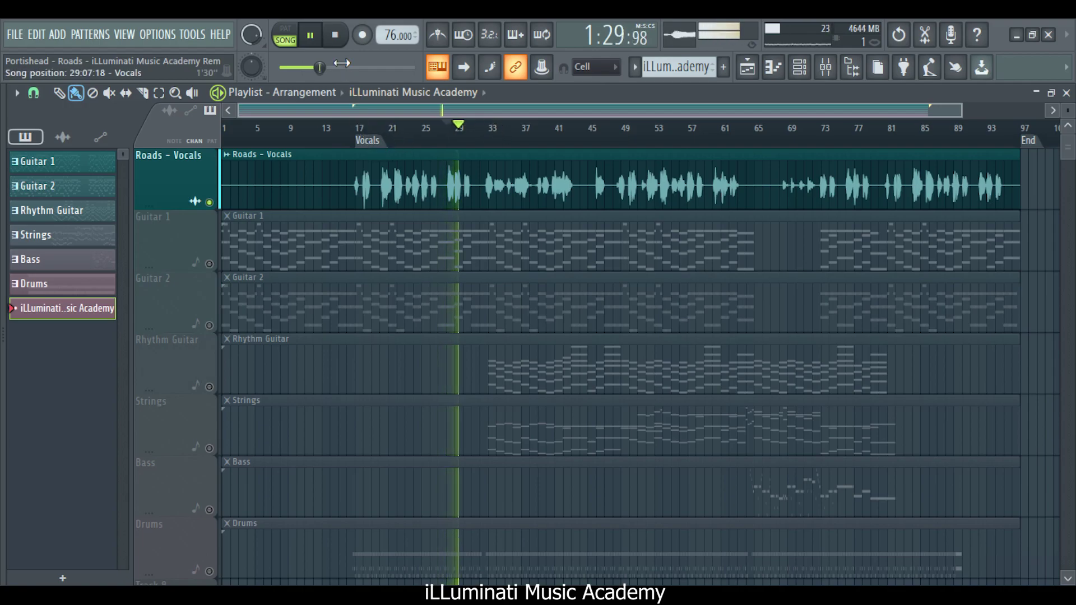
Step: Stop the vocals playback, solo the Guitar 1 track, and play it from the start of the song
left_click(335, 34)
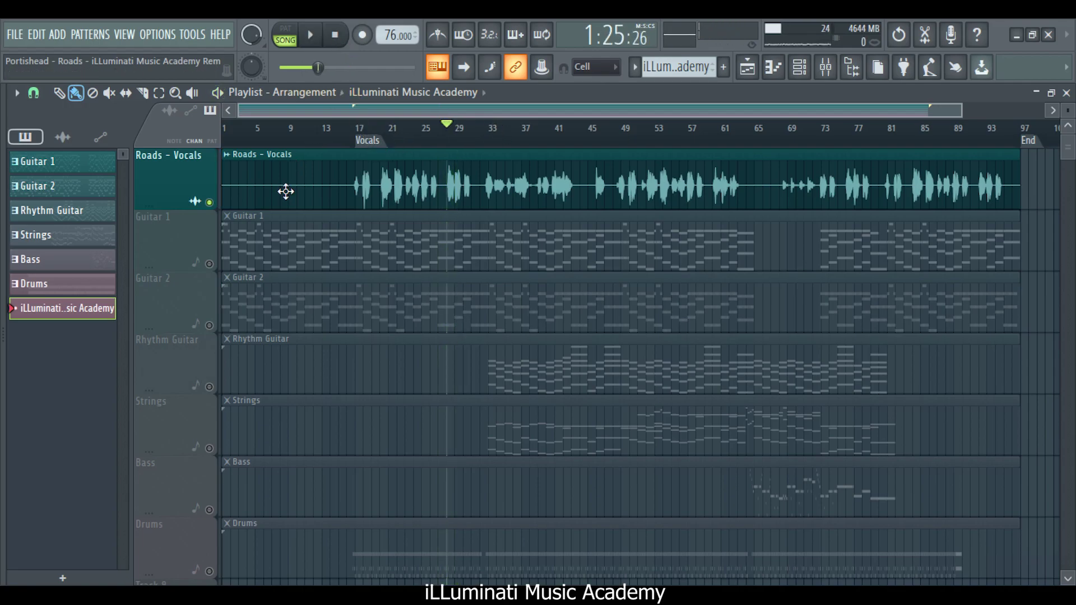
left_click(213, 270)
left_click(237, 143)
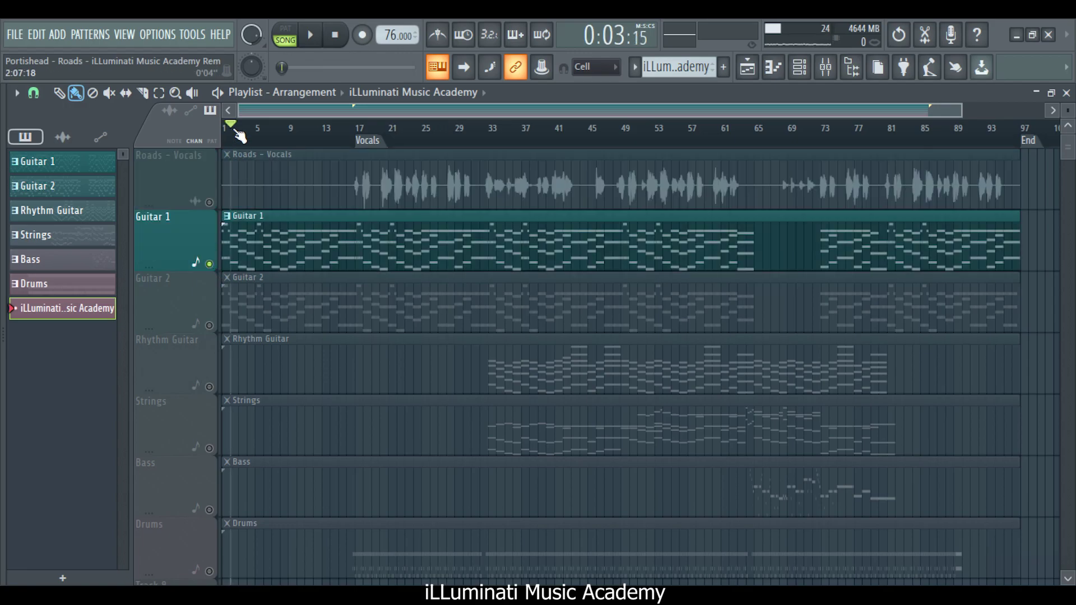
left_click(312, 36)
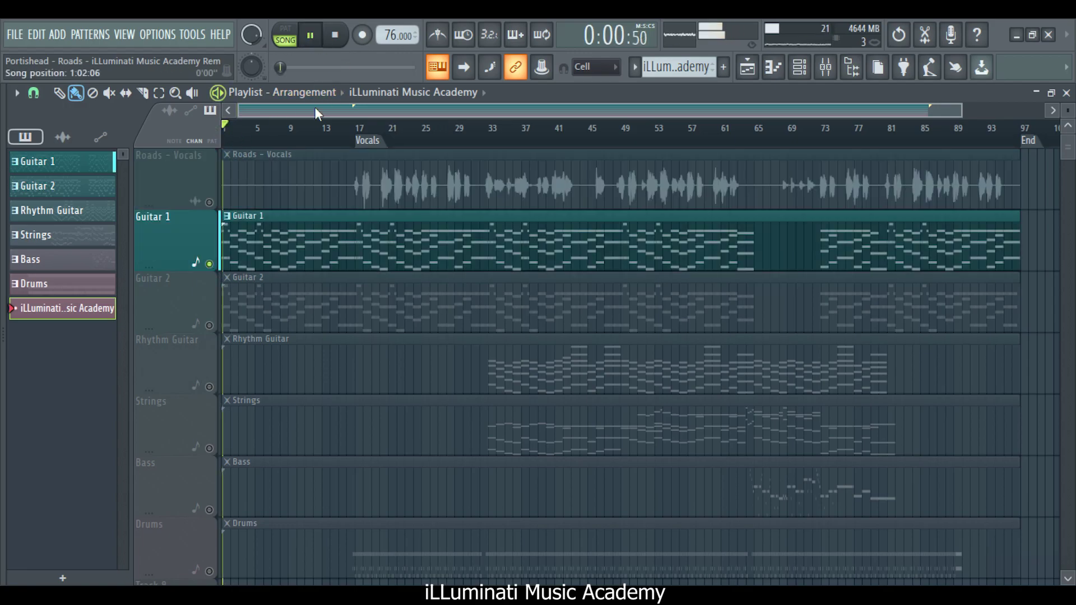
Step: Open the Guitar 1 clip in the piano roll with auto-scrolling on, examine bars 1–40, and return to the playlist to play from about bar 14
left_click(269, 225)
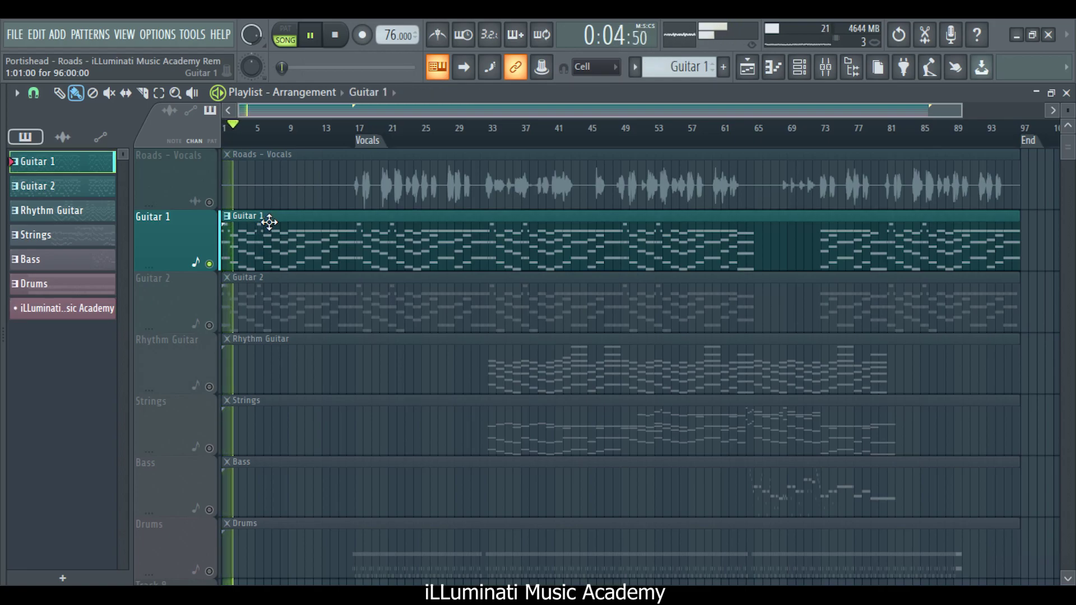
double_click(275, 229)
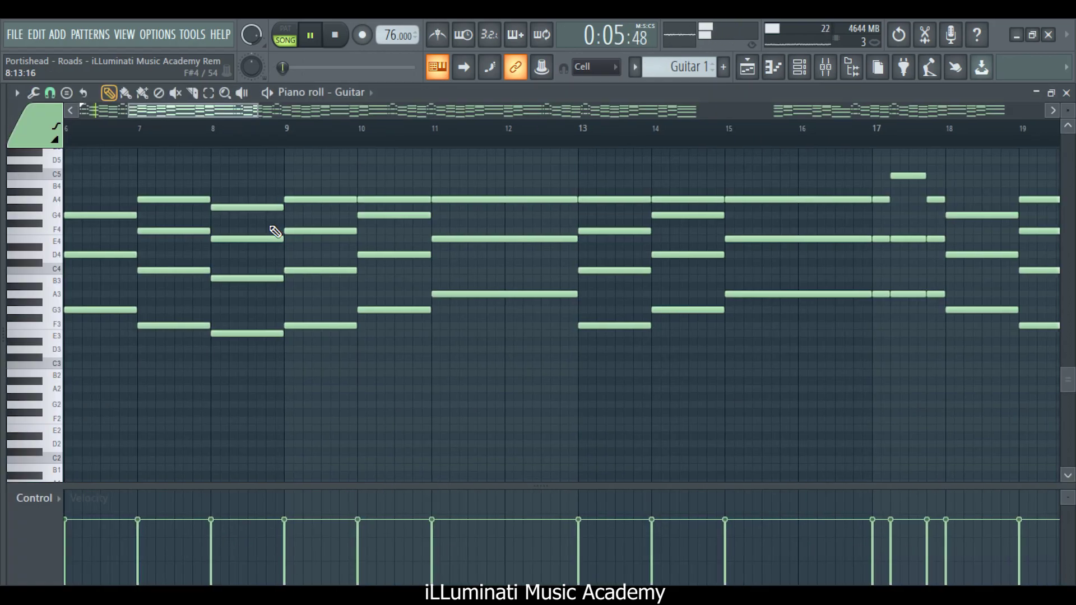
left_click(464, 66)
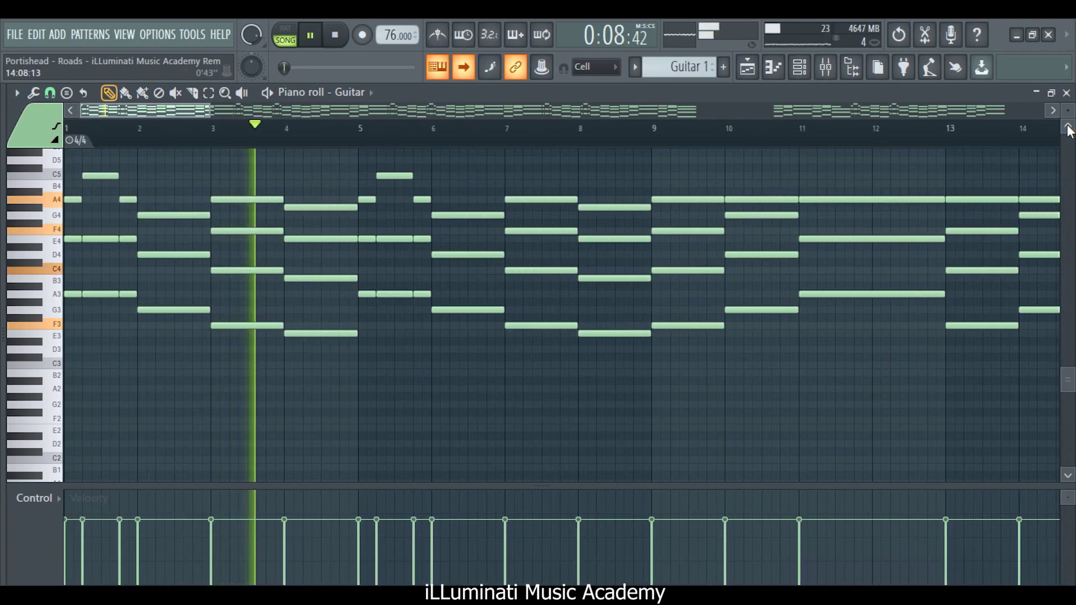
scroll(903, 135, "up", 2)
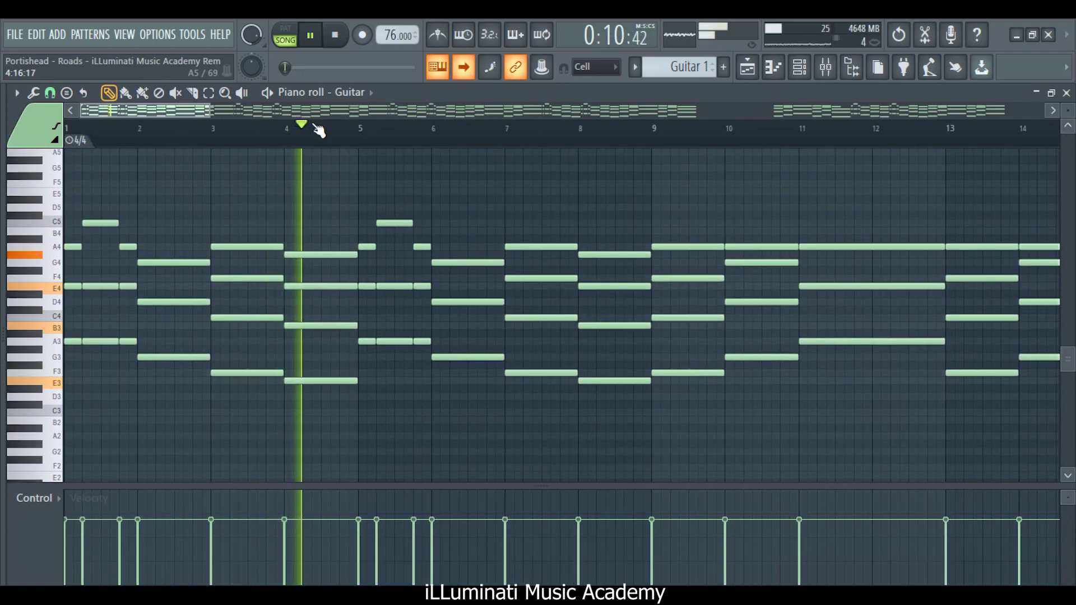
left_click_drag(210, 110, 469, 112)
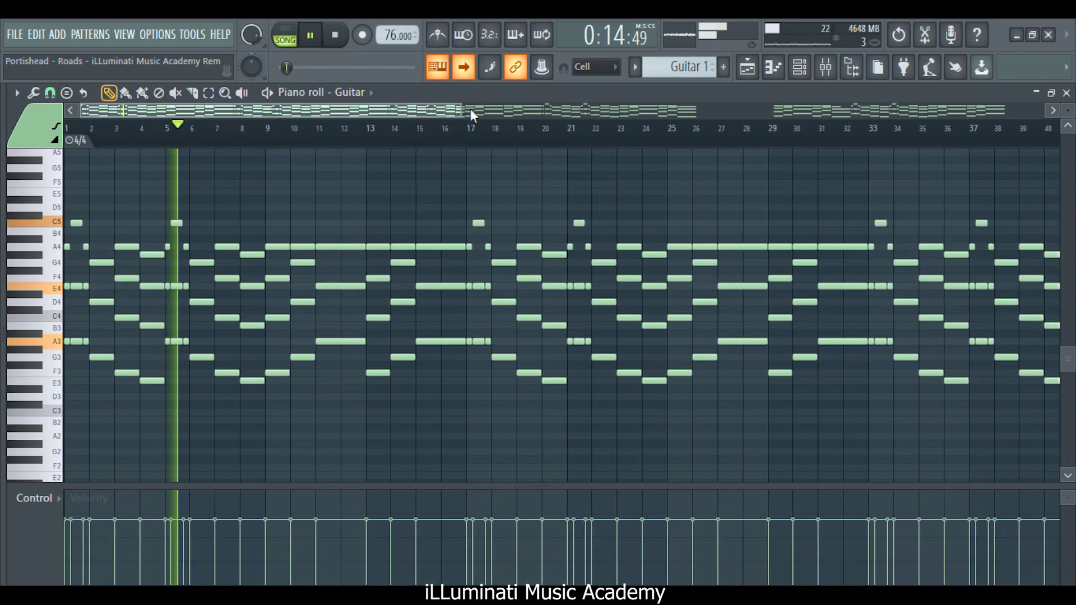
left_click(1067, 93)
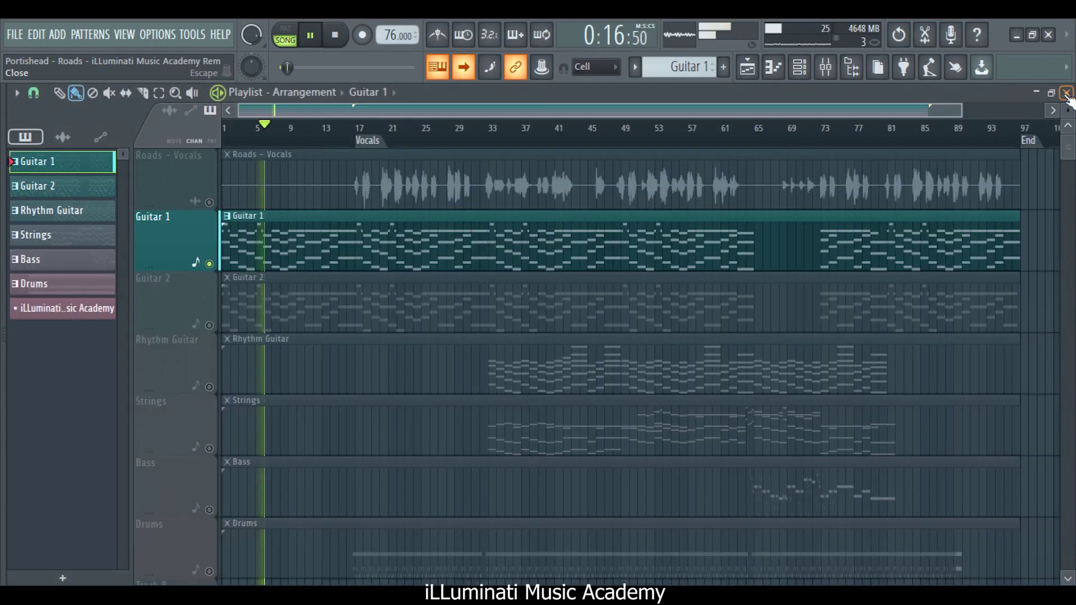
left_click(330, 142)
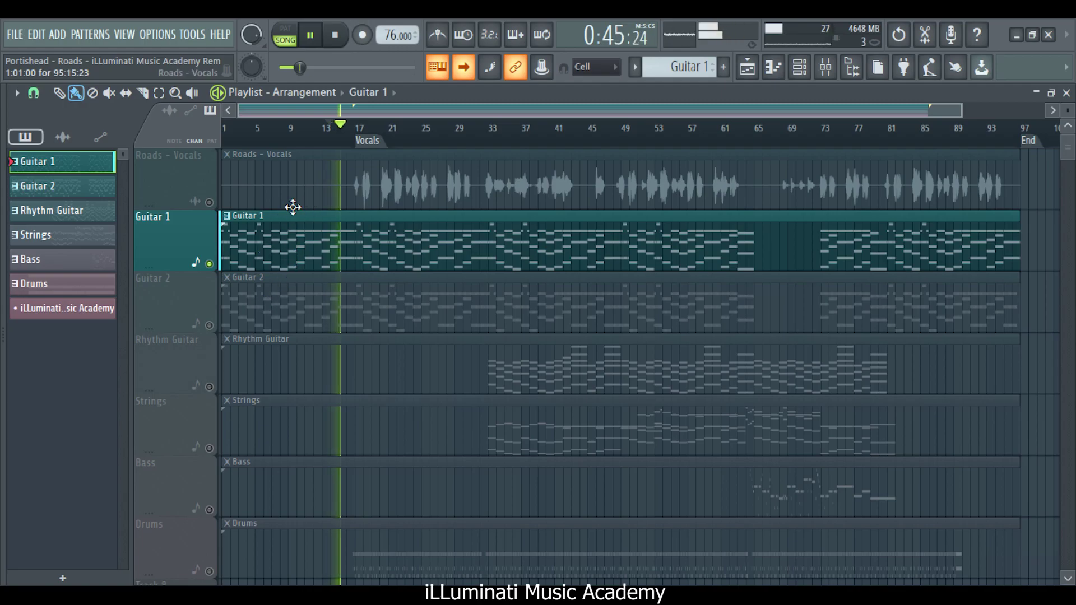
Step: Solo the Guitar 2 track, play it from the start of the song, and stop playback
left_click(212, 332)
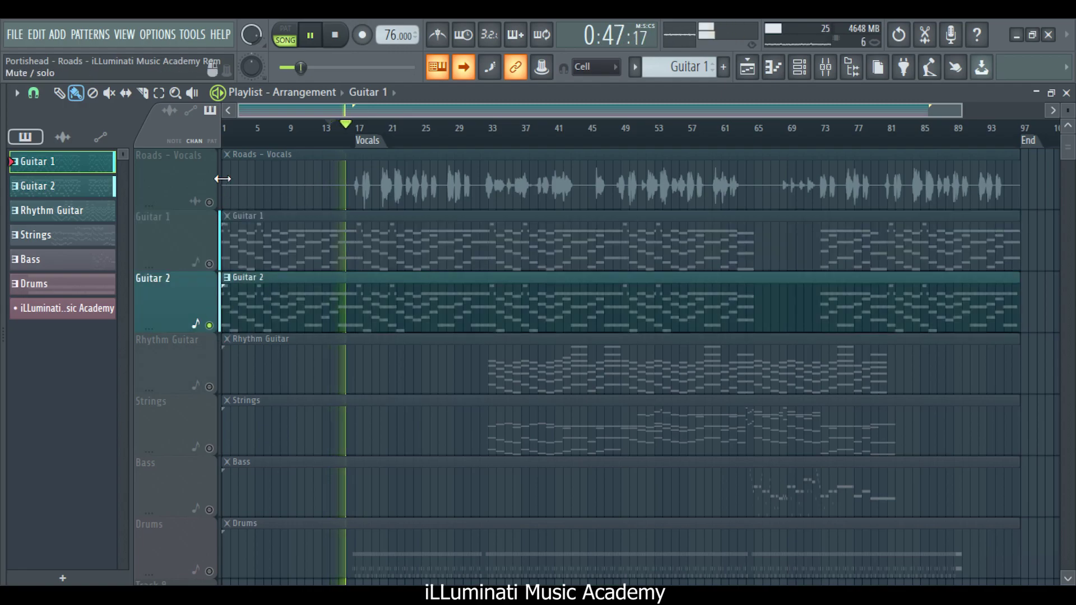
left_click(221, 140)
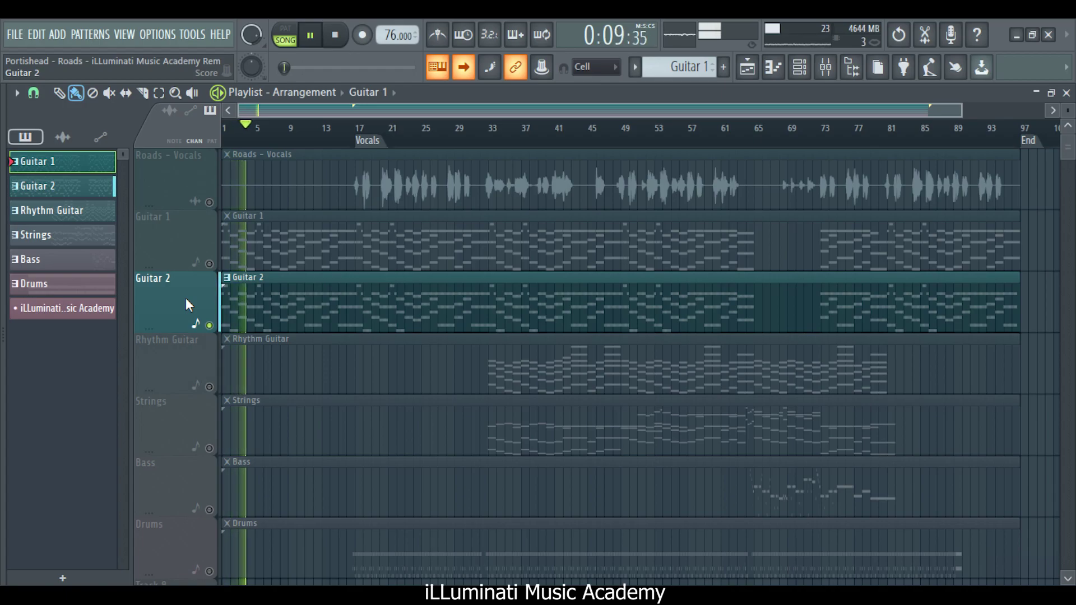
key("space")
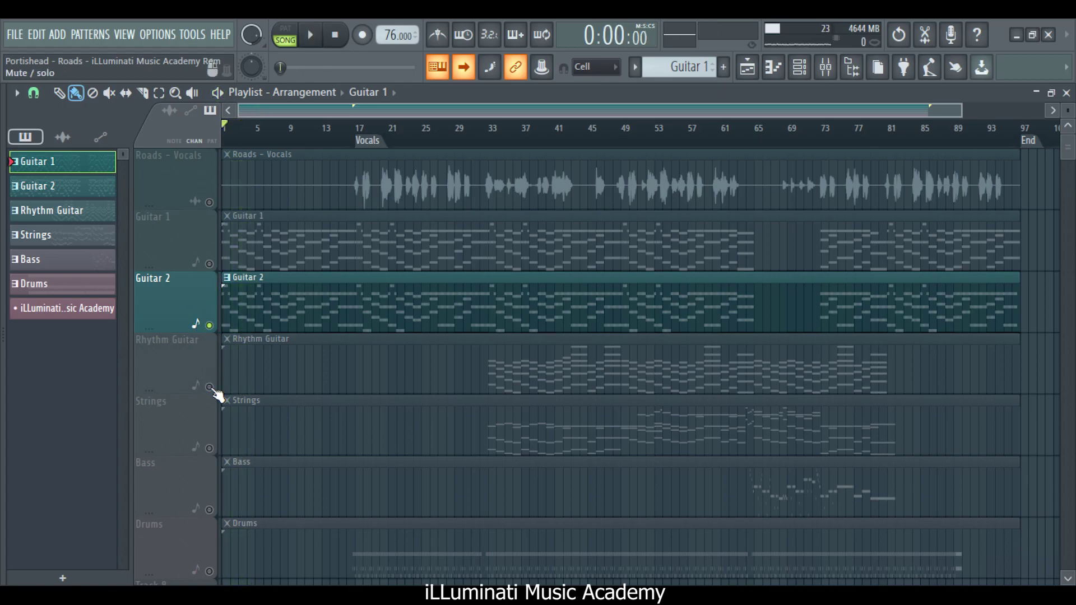
Step: Solo the Rhythm Guitar track and play it from about bar 33
left_click(209, 386)
left_click(489, 145)
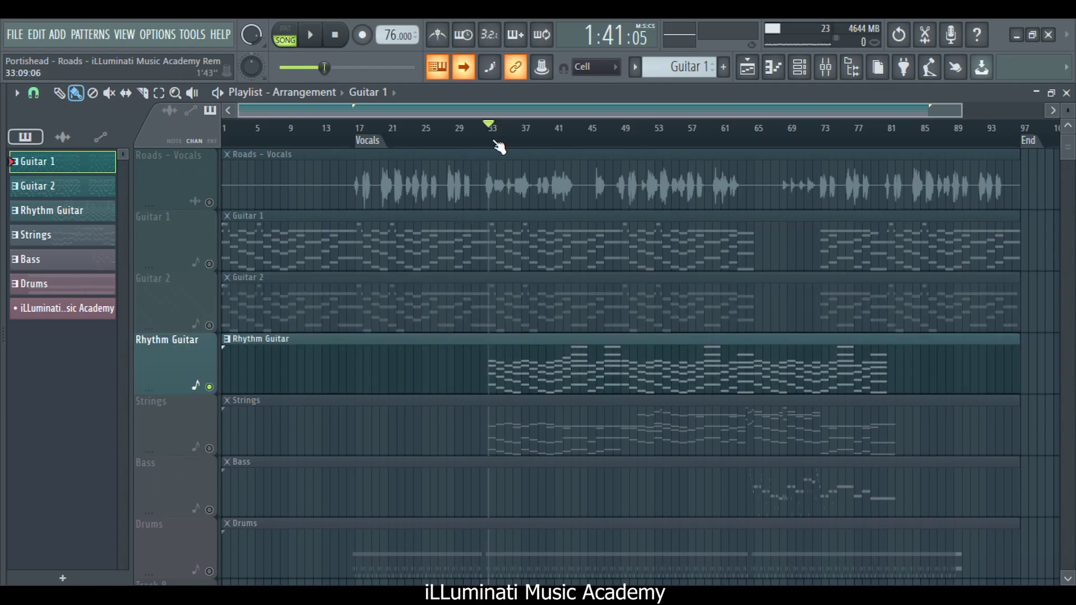
key("space")
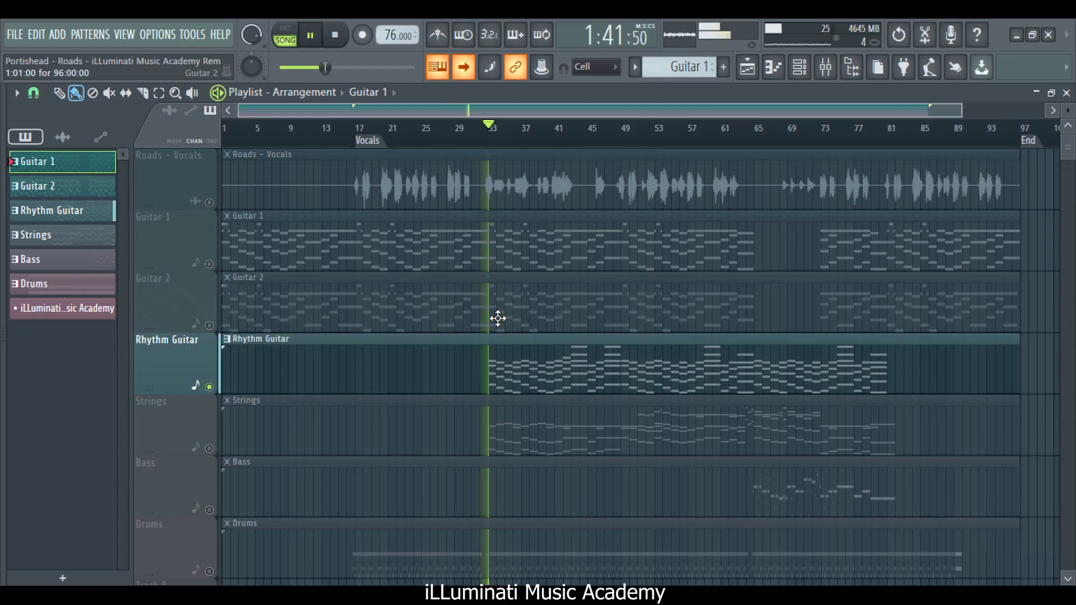
Step: Open the Rhythm Guitar clip in the piano roll with auto-scrolling on, examine its notes from bar 33 to about bar 62, and return to the playlist
left_click(526, 350)
double_click(526, 350)
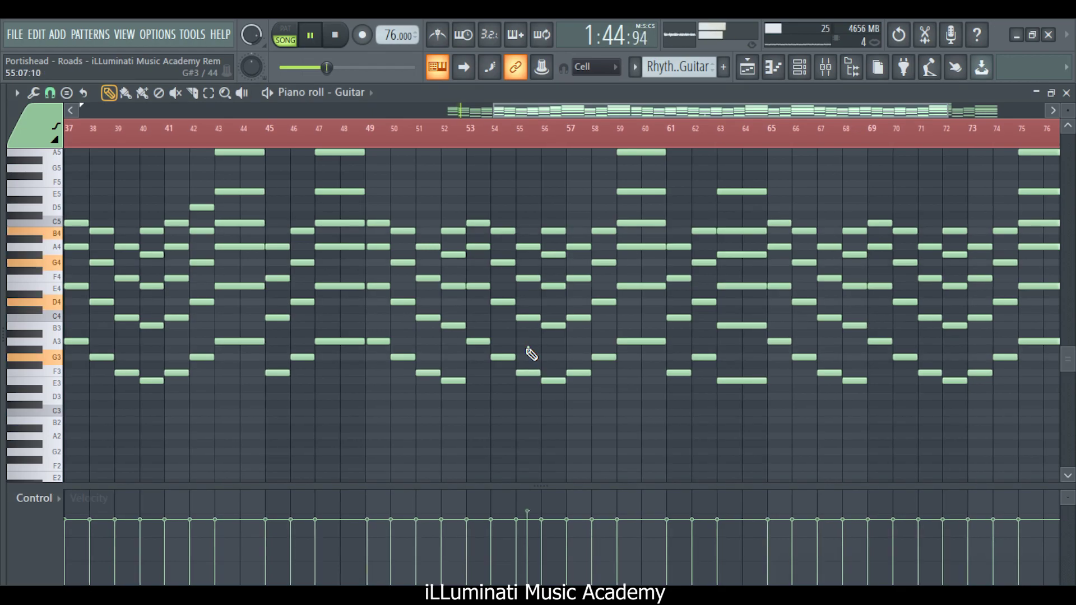
left_click(463, 67)
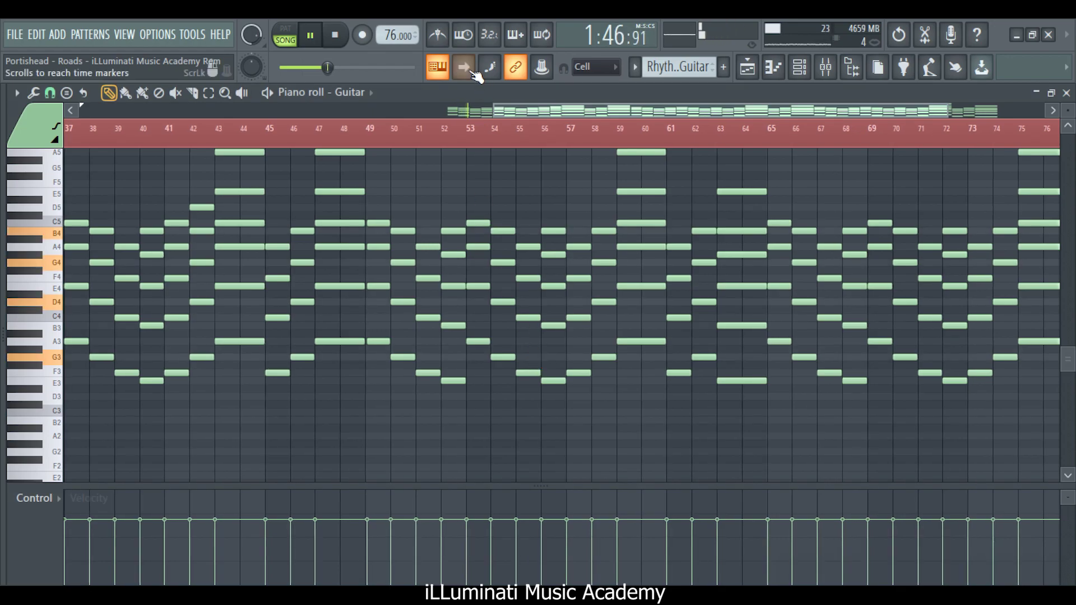
scroll(1069, 132, "up", 3)
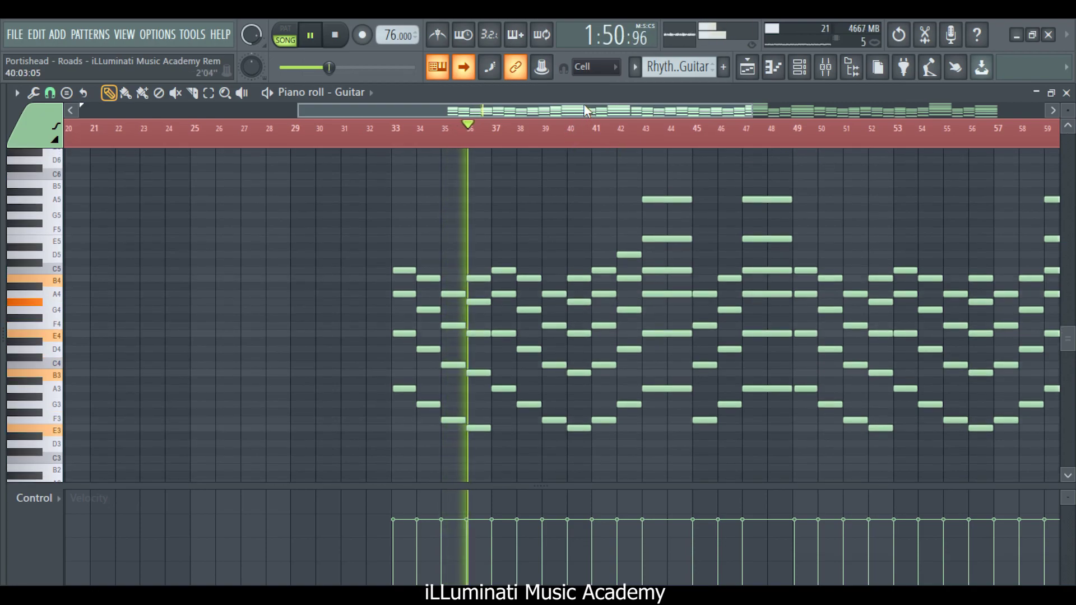
left_click_drag(596, 105, 633, 115)
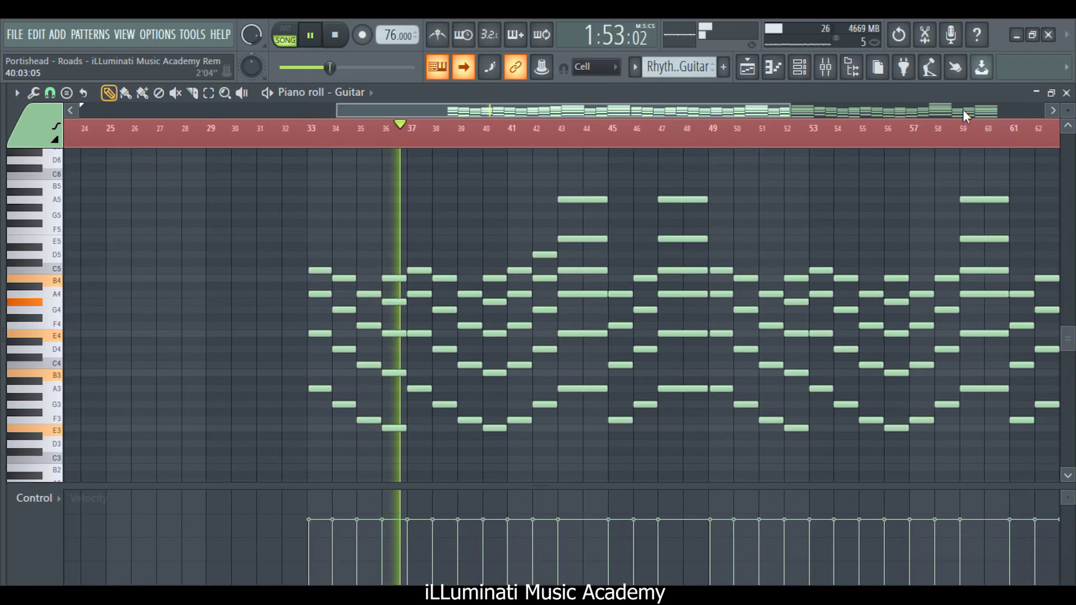
key("F5")
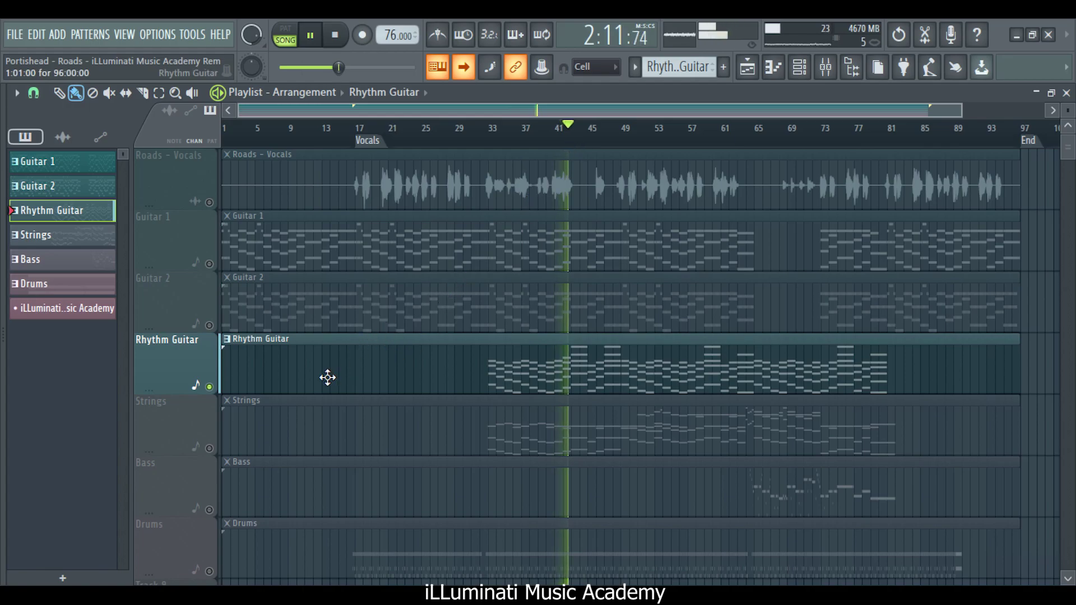
Step: Stop playback, solo the Strings track, and play it from about bar 33
key("space")
right_click(211, 448)
left_click(498, 138)
key("space")
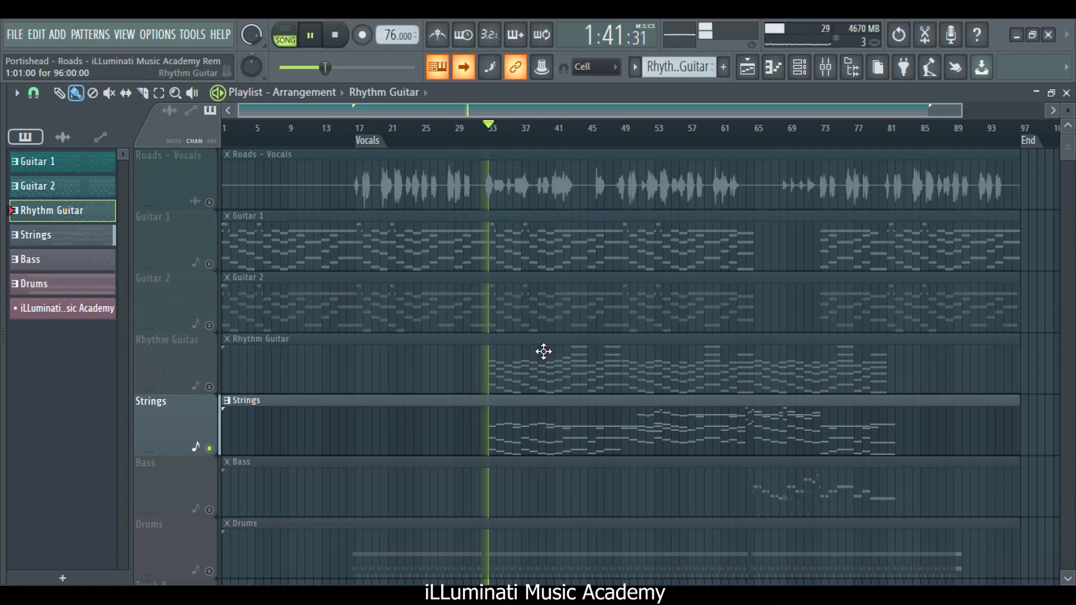
Step: Open the Strings clip in the piano roll, widen the view to examine its low and high notes across bars 33–82, and close it
left_click(552, 414)
left_click(552, 414)
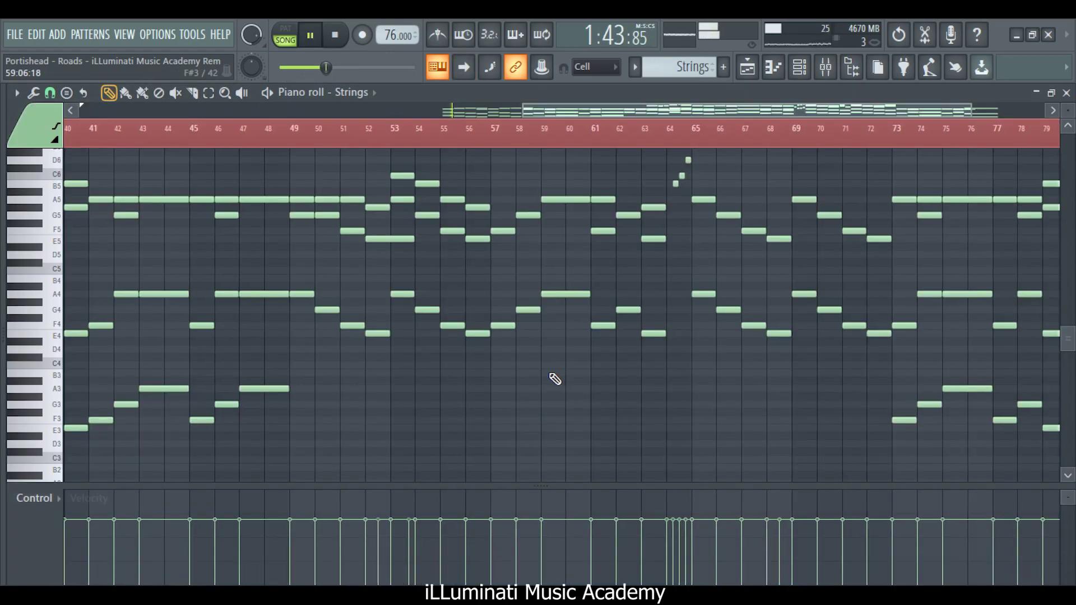
left_click(470, 72)
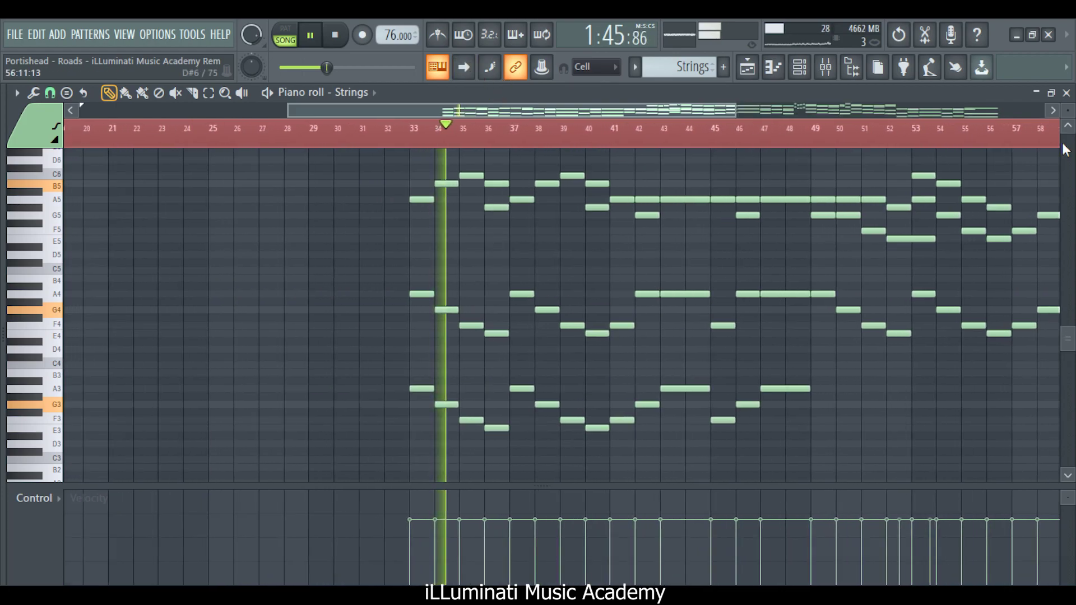
left_click_drag(1071, 109, 1071, 124)
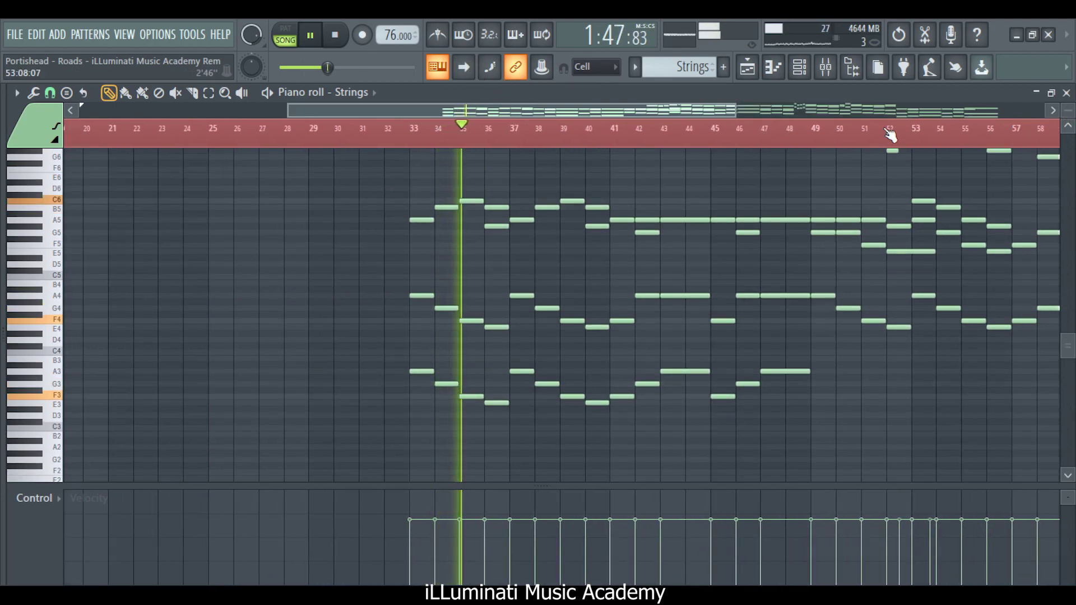
left_click_drag(737, 108, 1043, 101)
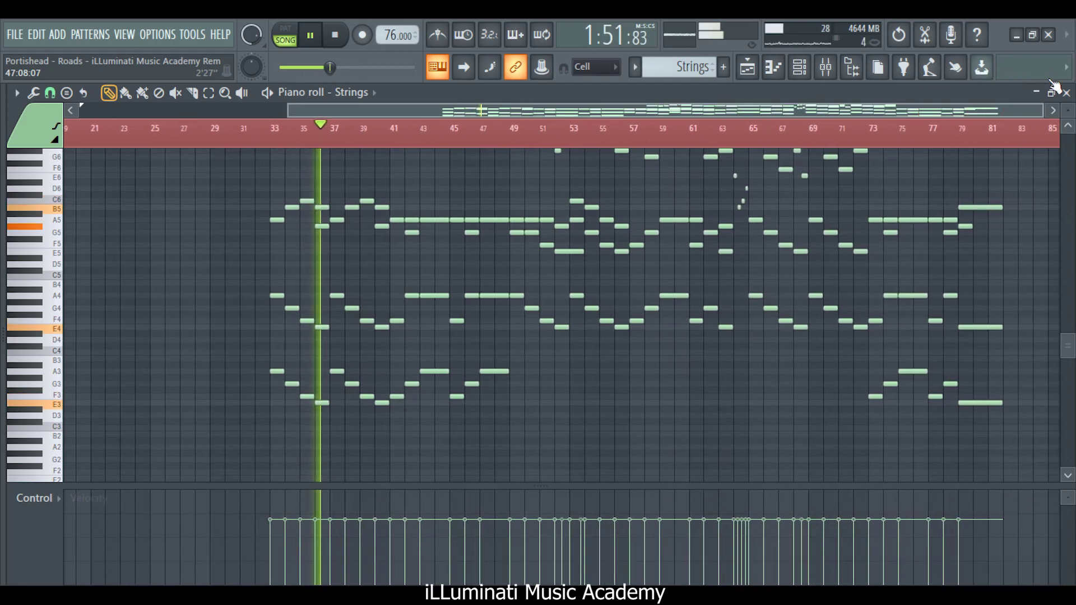
left_click(1066, 129)
left_click(1066, 129)
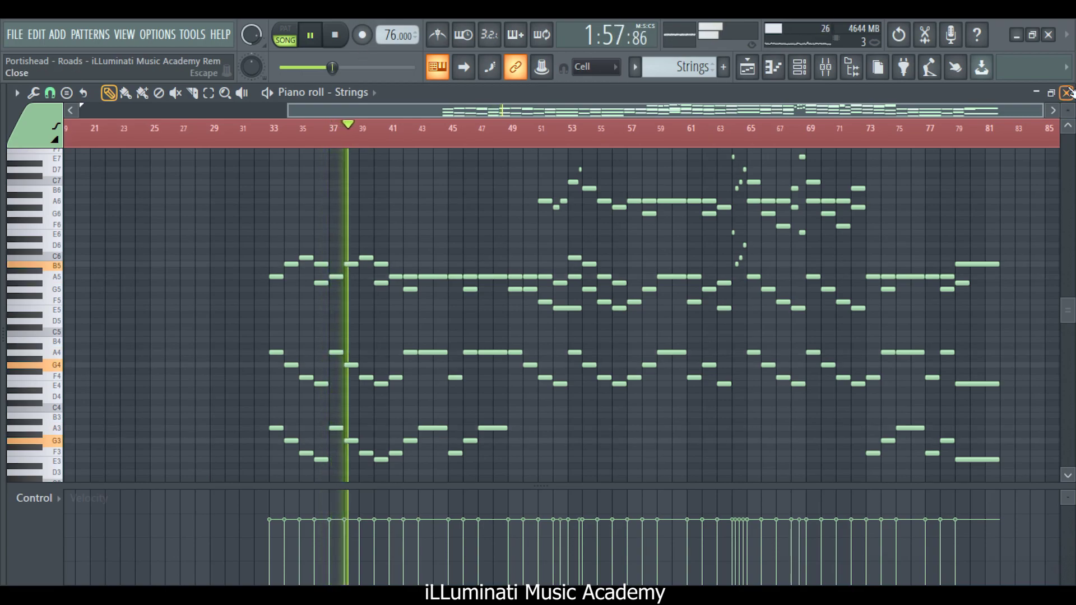
left_click(1066, 93)
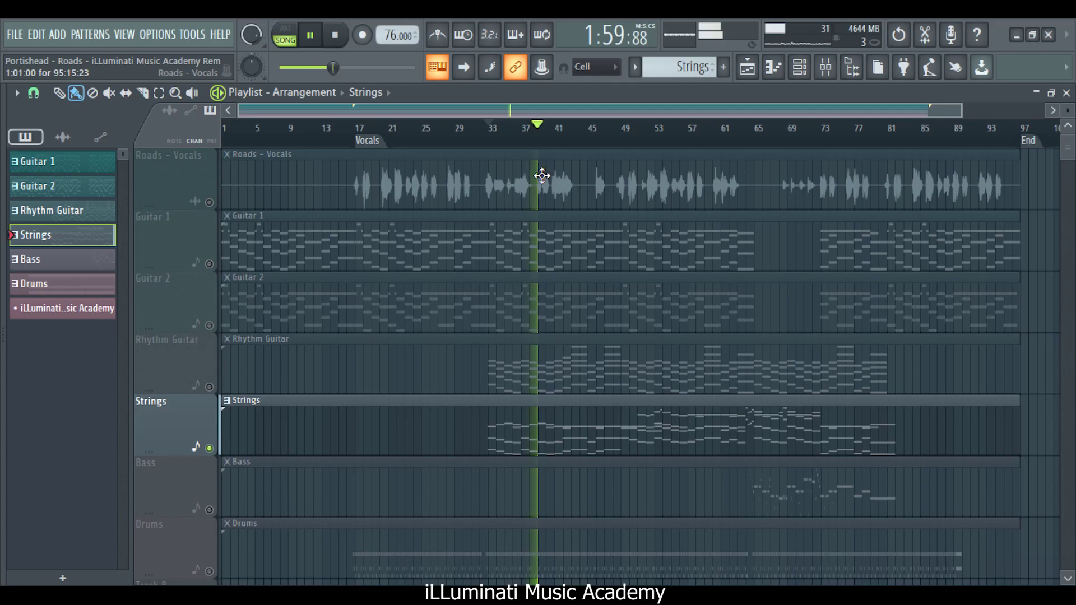
Step: Play the soloed Strings from about bar 65 and again from about bar 63, and stop playback
left_click(758, 133)
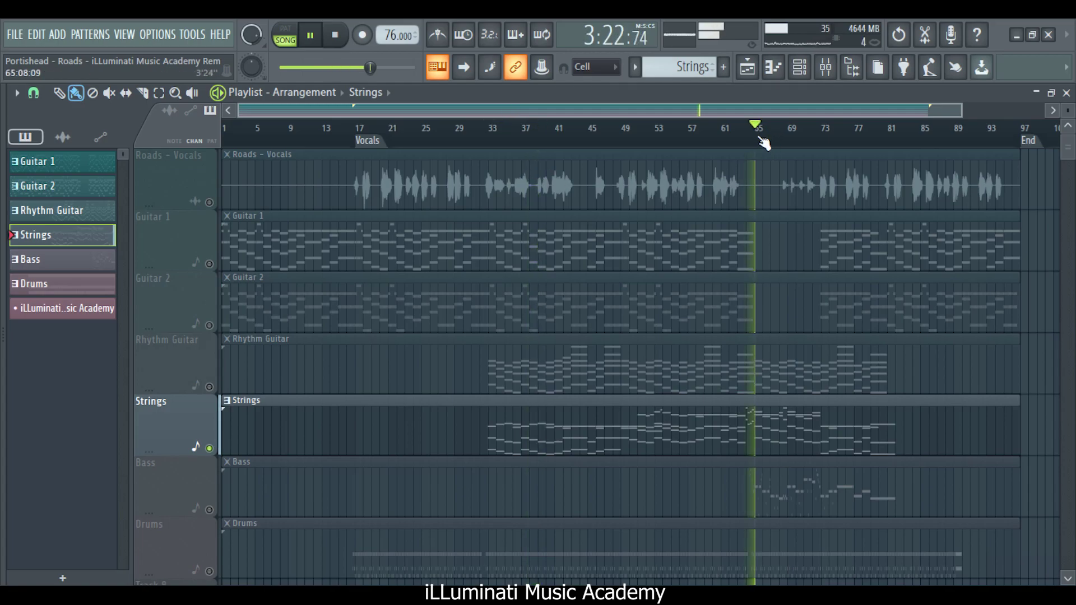
left_click(750, 139)
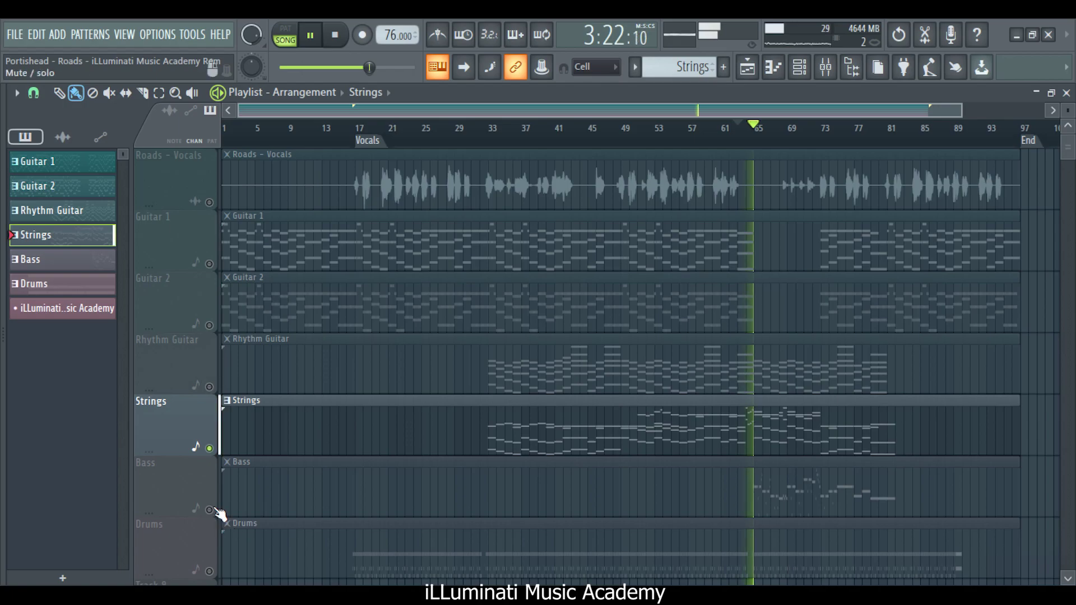
key("space")
Step: Solo the Bass track, play it from about bar 64, and stop playback
left_click(211, 512)
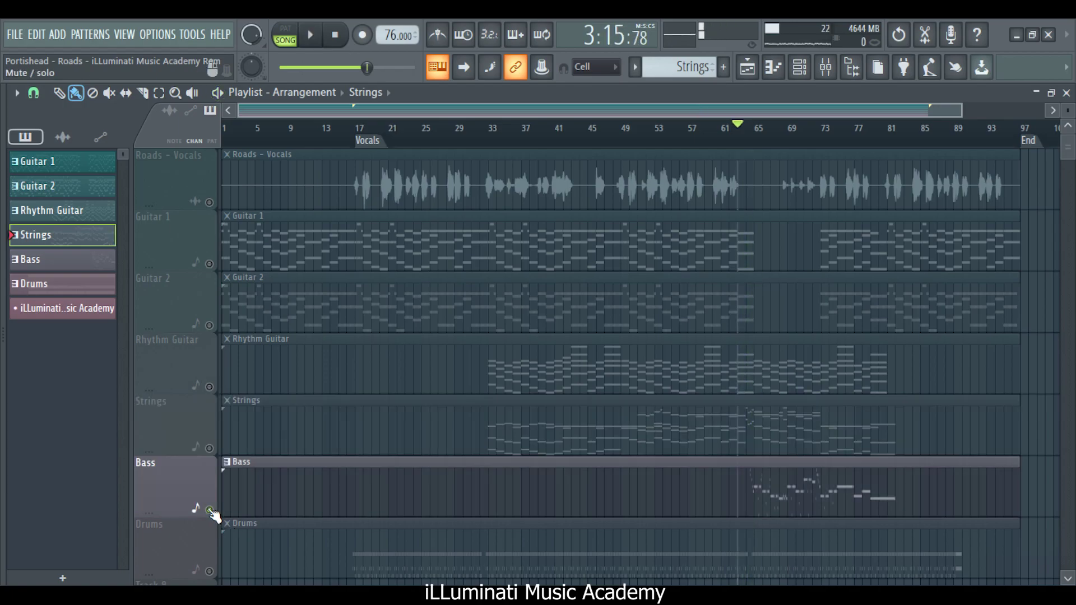
left_click(758, 143)
left_click(750, 146)
key("space")
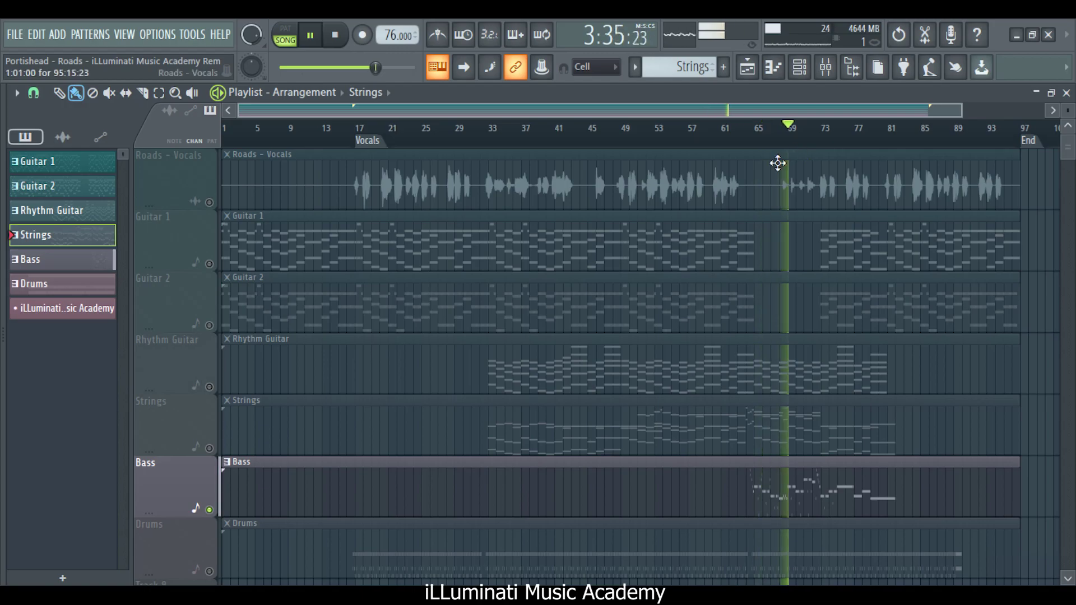
key("space")
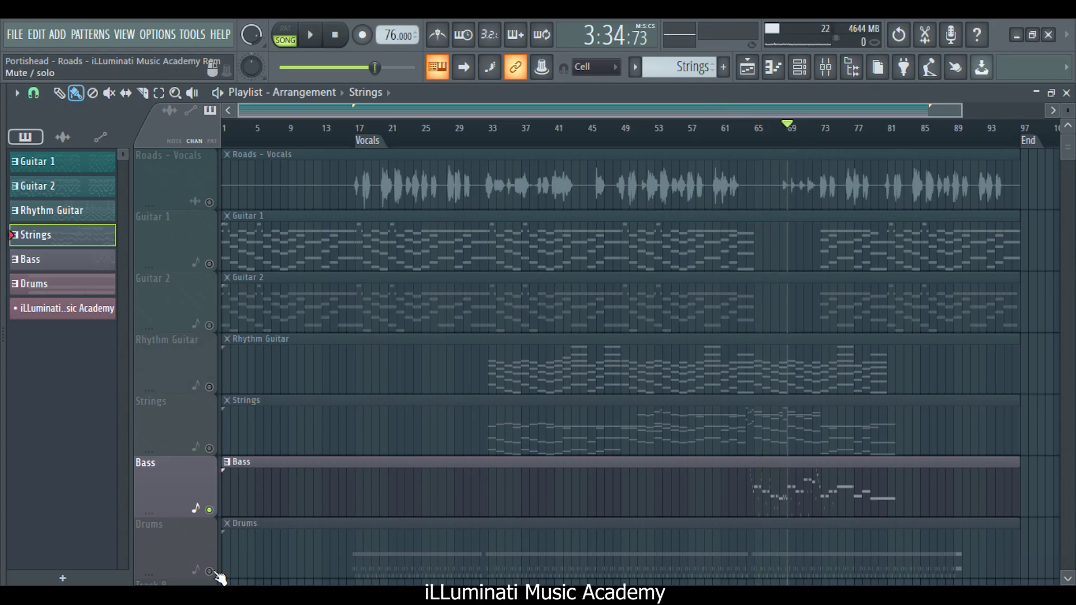
Step: Solo the Drums track and play it from about bar 19, about bar 57, and about bar 72
right_click(209, 572)
left_click(375, 127)
key("space")
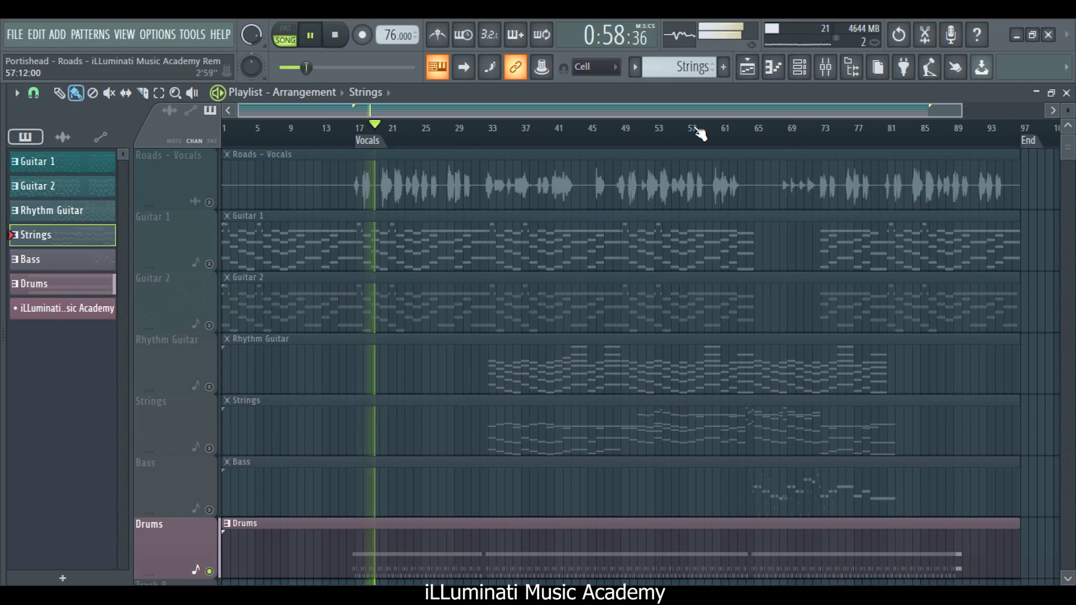
left_click(698, 129)
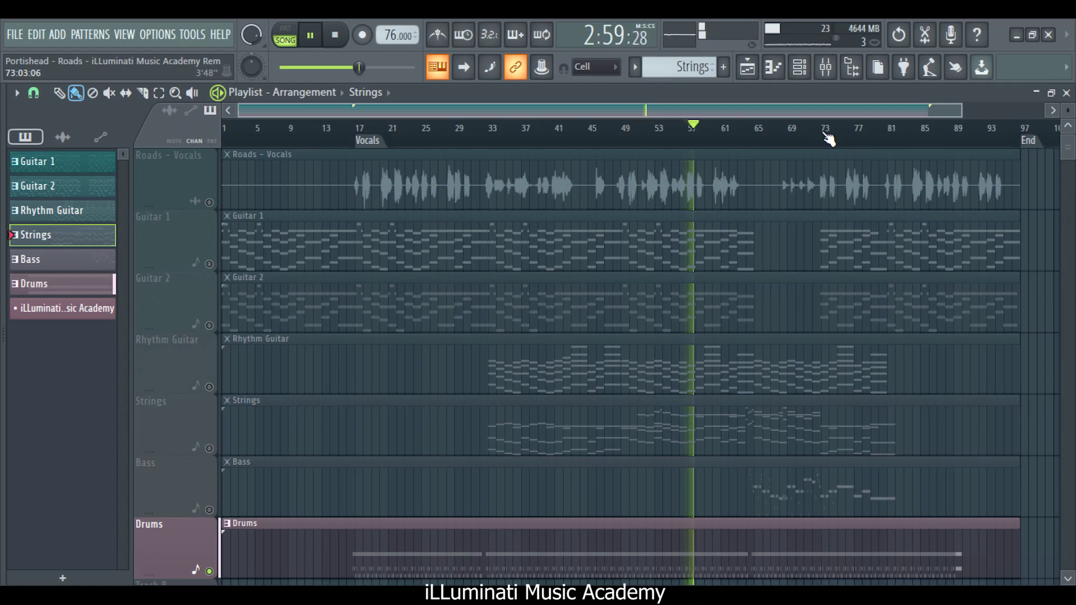
left_click(814, 130)
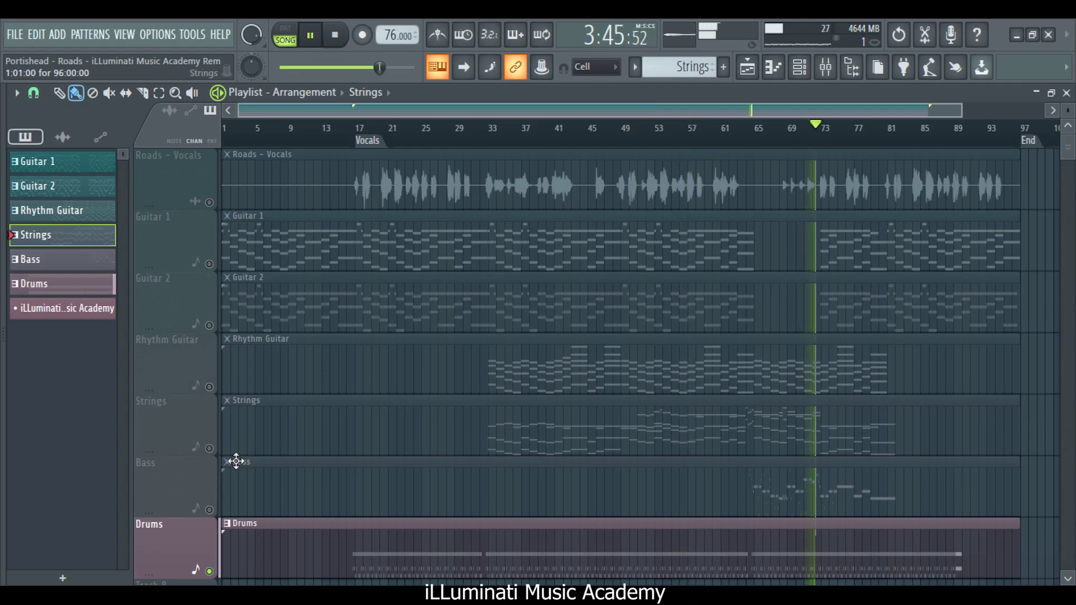
Step: Unmute the Bass, Strings, Rhythm Guitar, Guitar 2, Guitar 1, and Roads - Vocals tracks one by one during playback
left_click(210, 510)
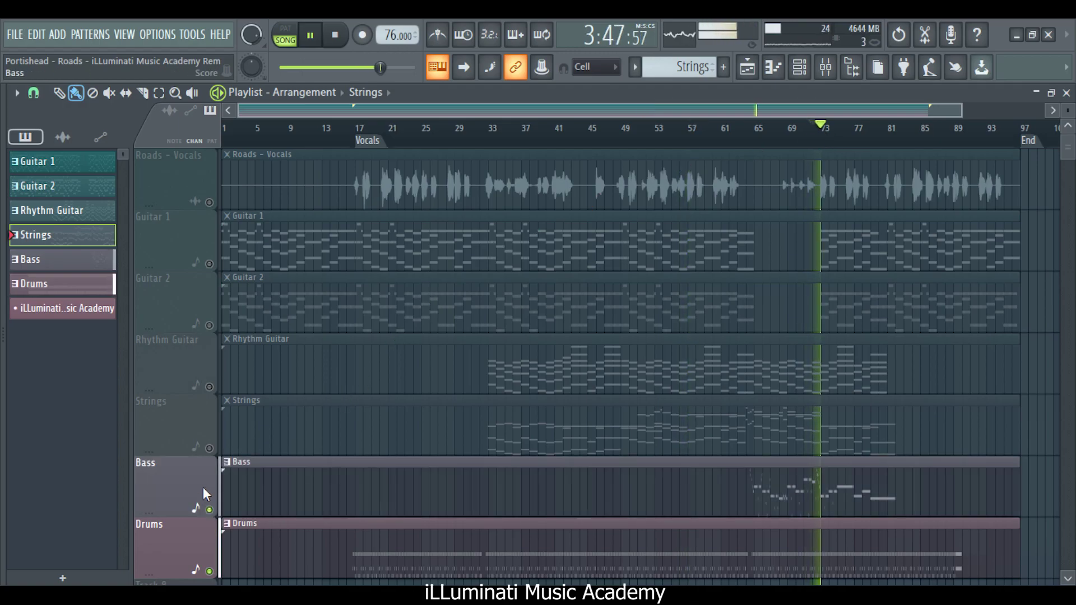
left_click(210, 448)
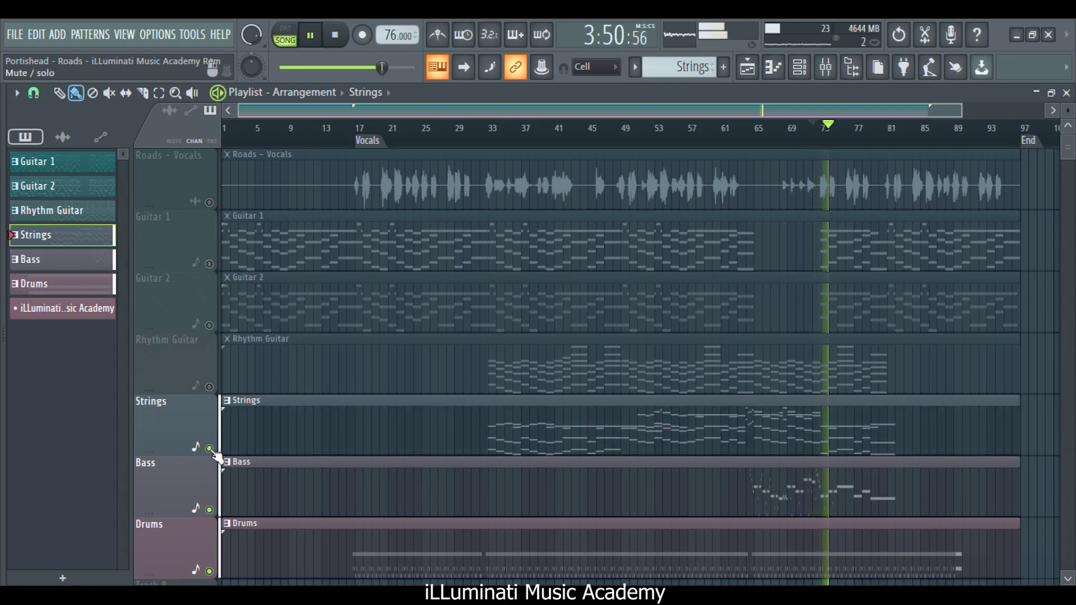
left_click(210, 387)
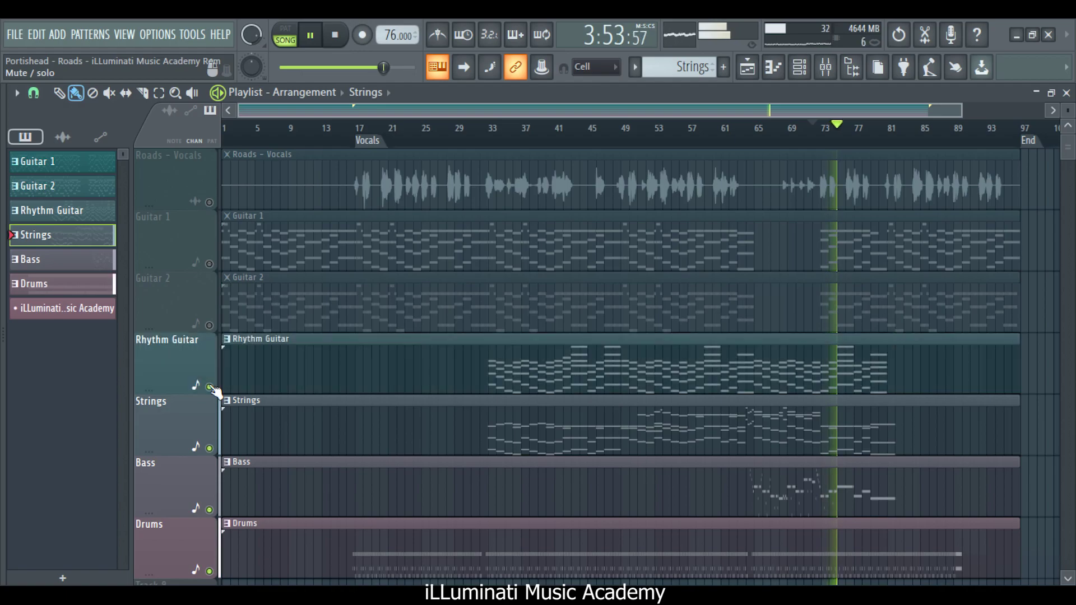
left_click(210, 326)
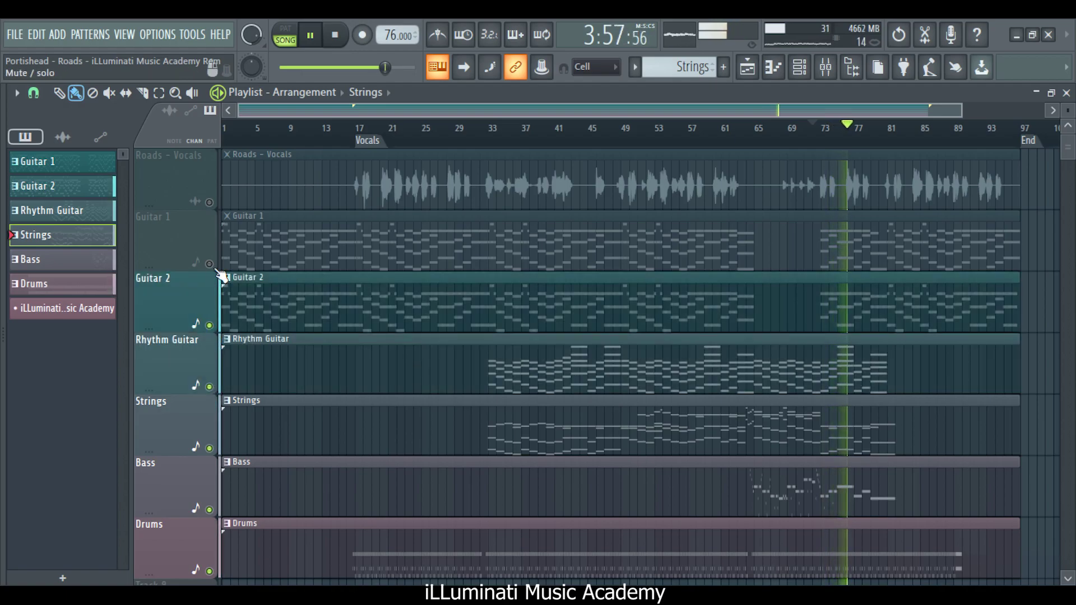
left_click(210, 264)
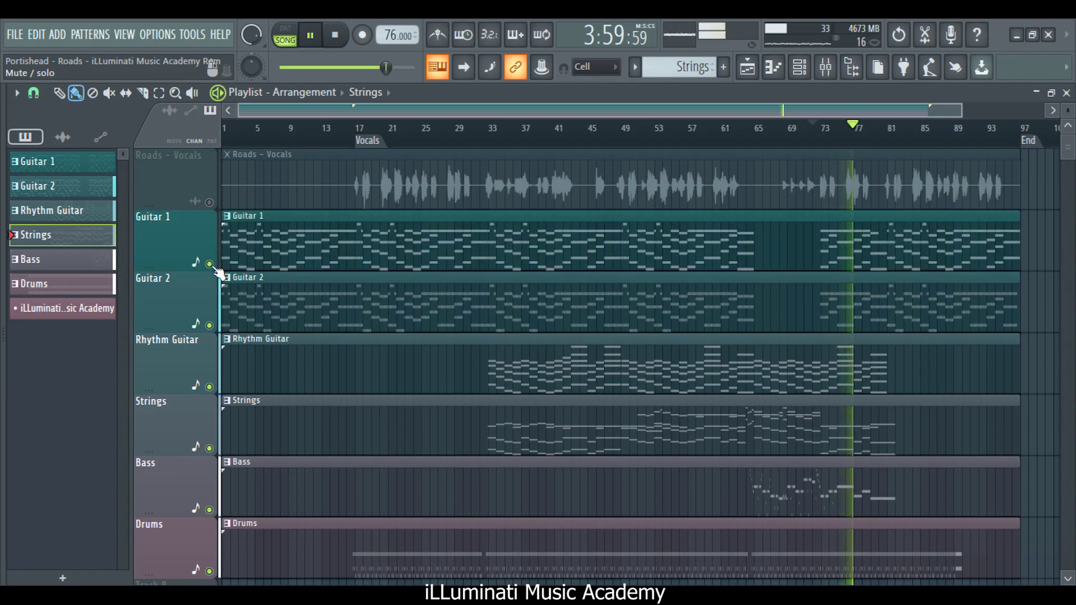
left_click(210, 202)
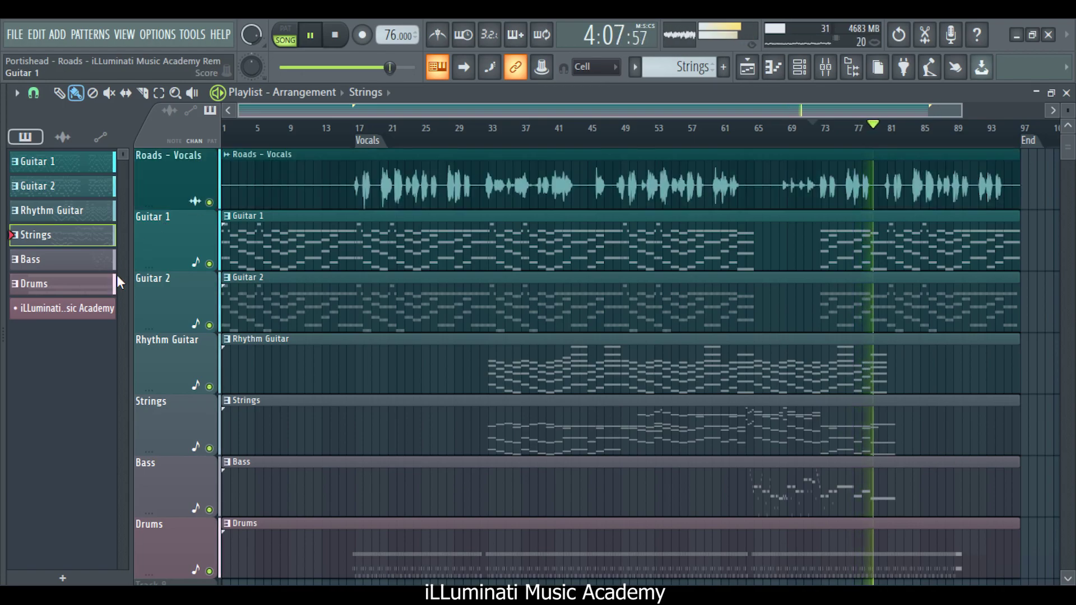
Step: Select the iLLuminati Music Academy pattern while the full arrangement plays towards its end
left_click(67, 313)
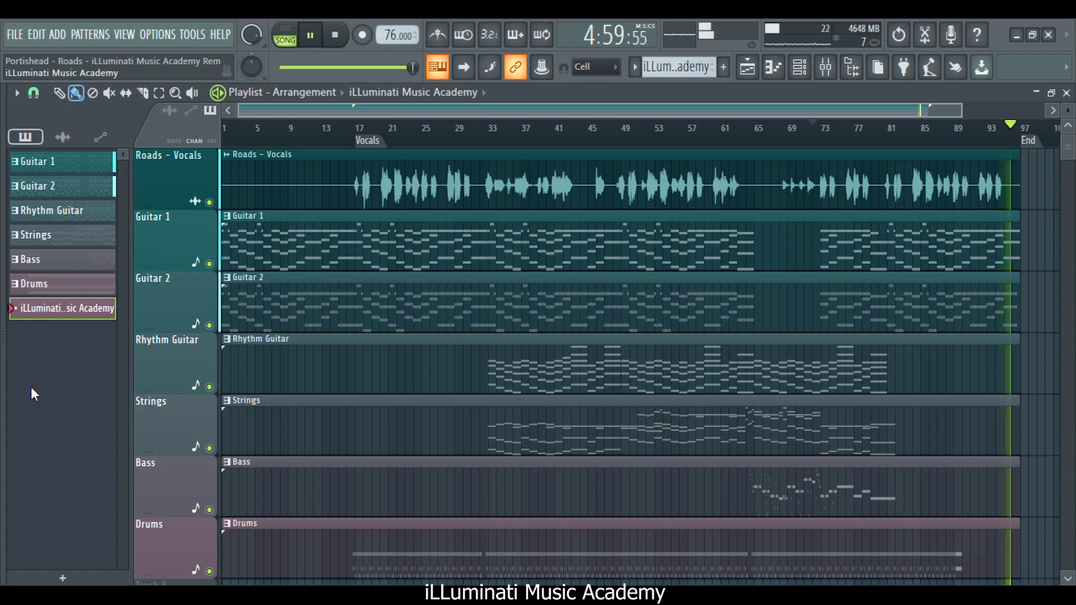
key("alt+F8")
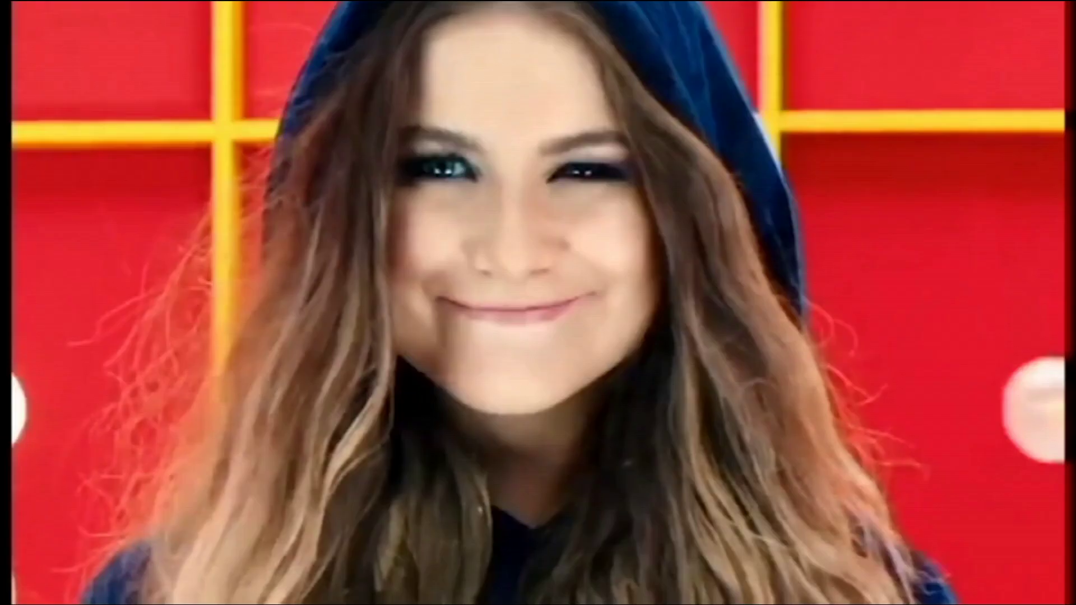